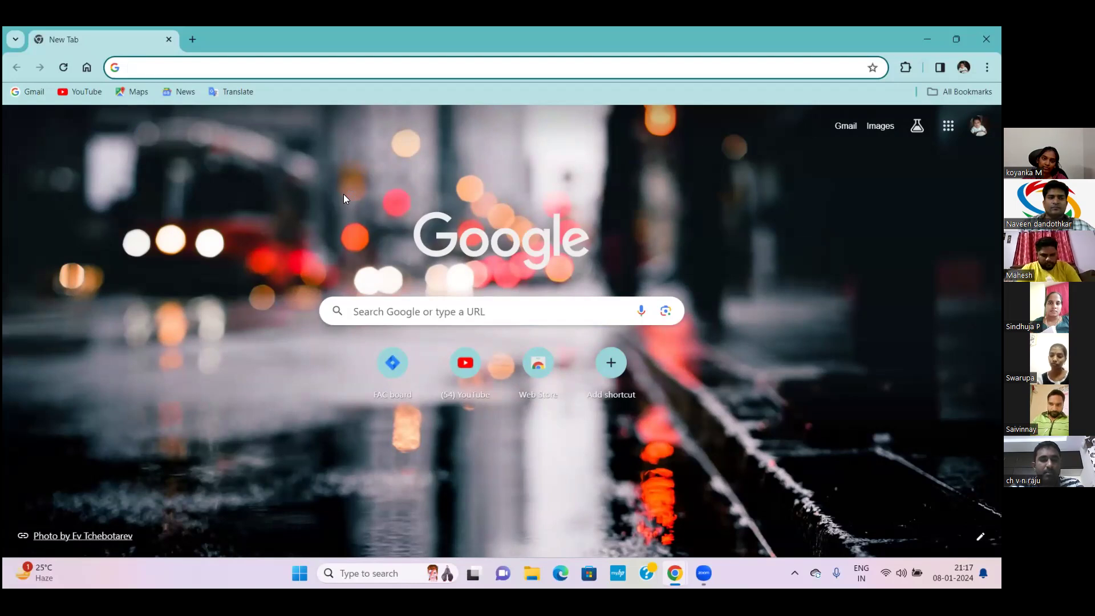
# Open the developer tools panel briefly, then close it again
pyautogui.hotkey('ctrl', 'shift', 'i')
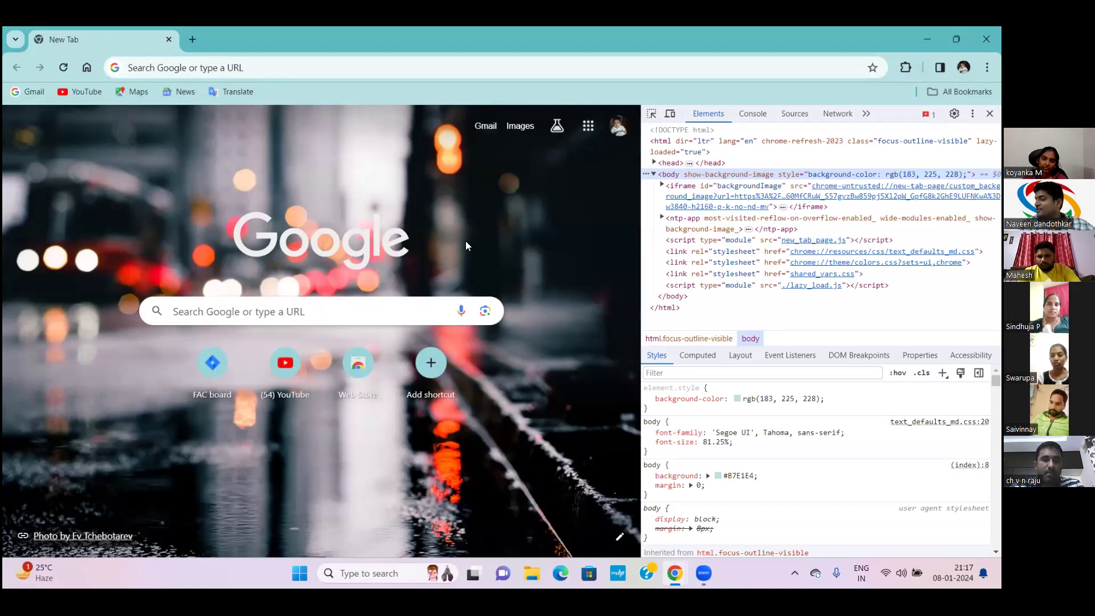
pyautogui.click(493, 234)
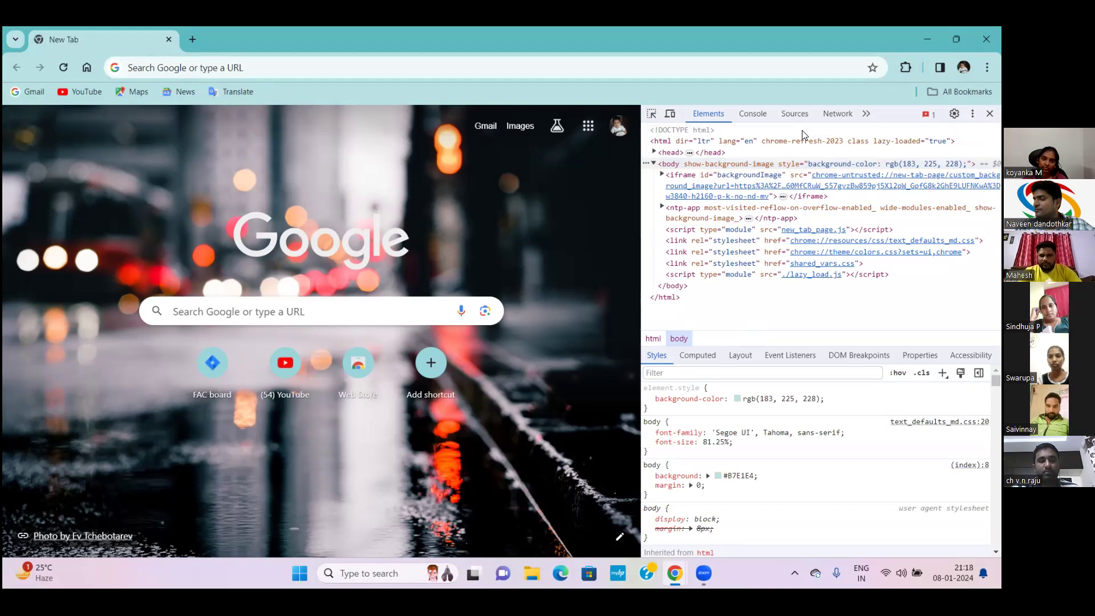
pyautogui.press('F12')
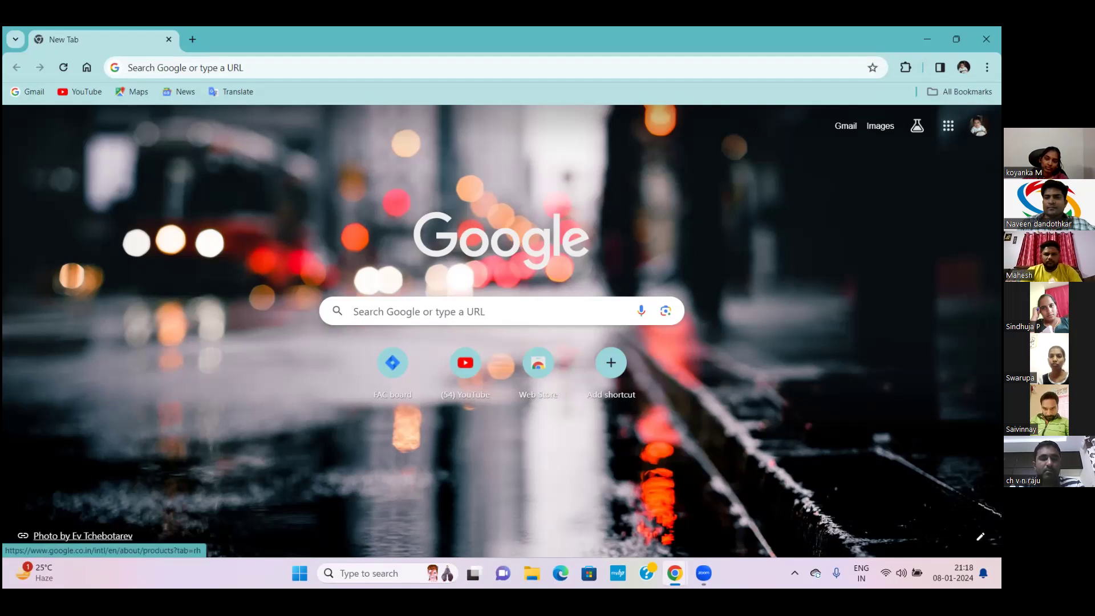
# Open an incognito window, swap its first tab for a new one, then close the window
pyautogui.click(987, 67)
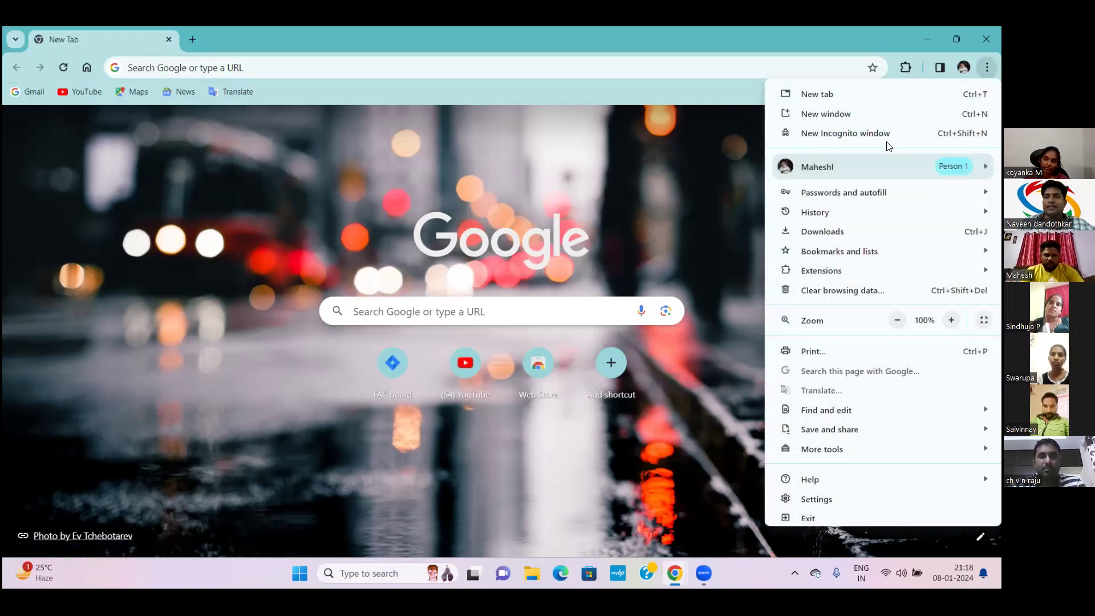
pyautogui.click(828, 162)
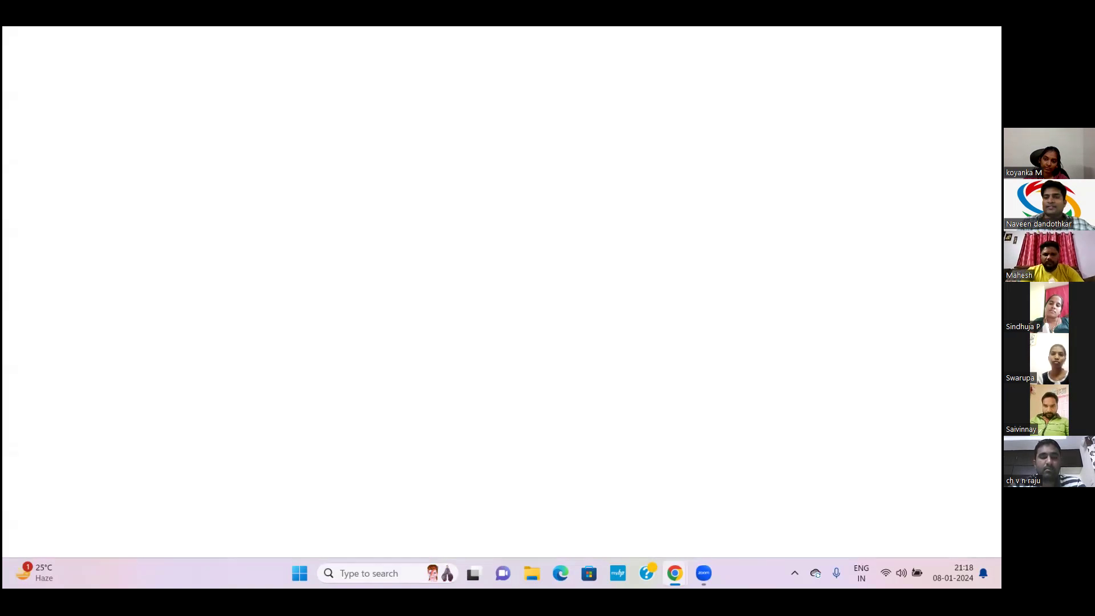
pyautogui.click(987, 67)
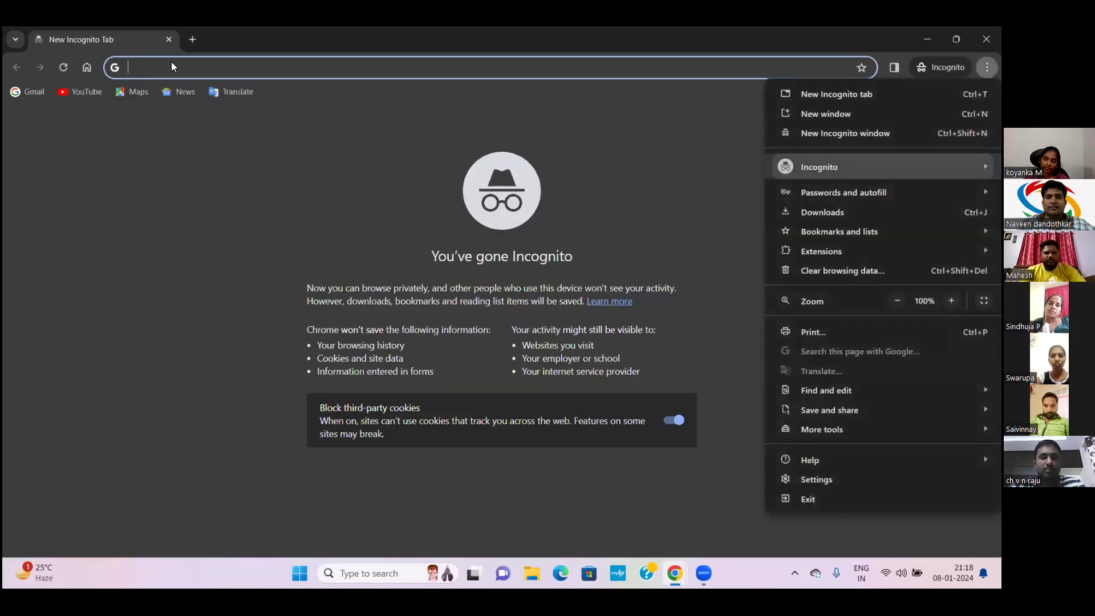
pyautogui.click(192, 38)
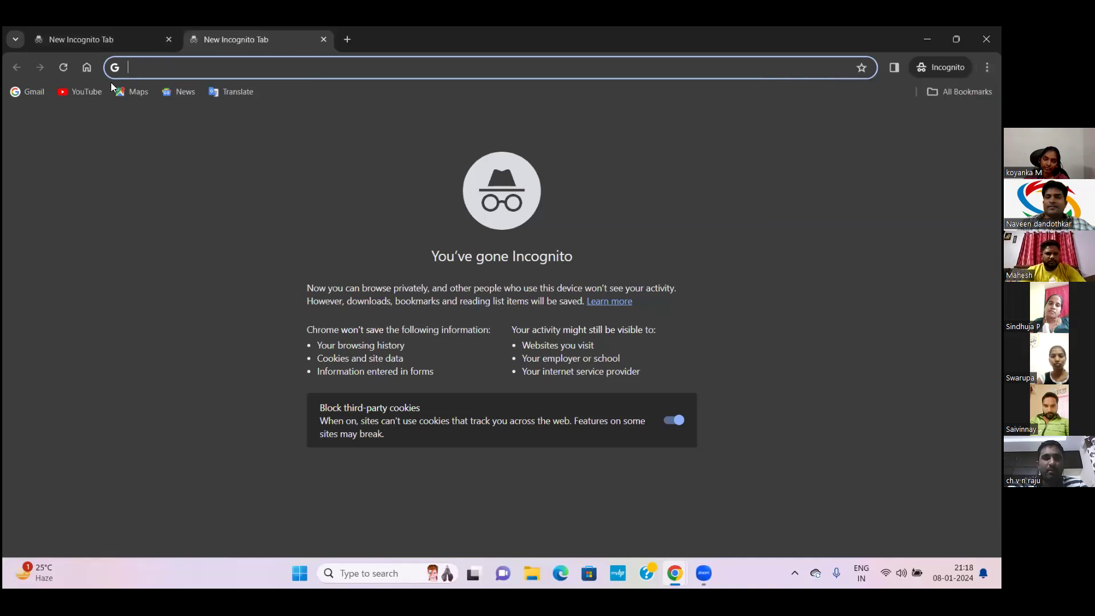
pyautogui.click(169, 35)
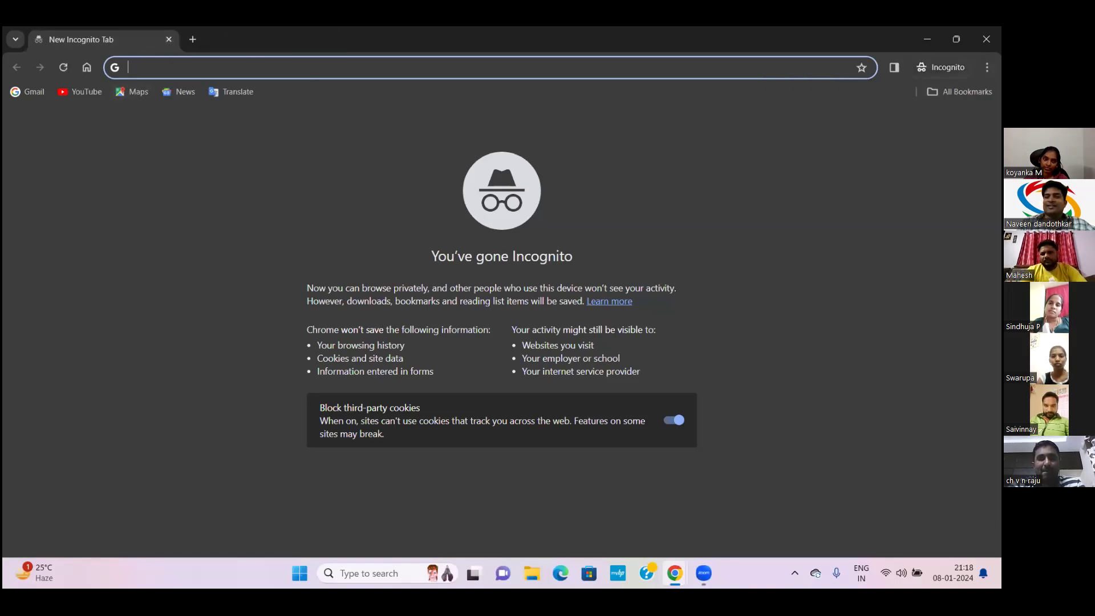
pyautogui.click(941, 67)
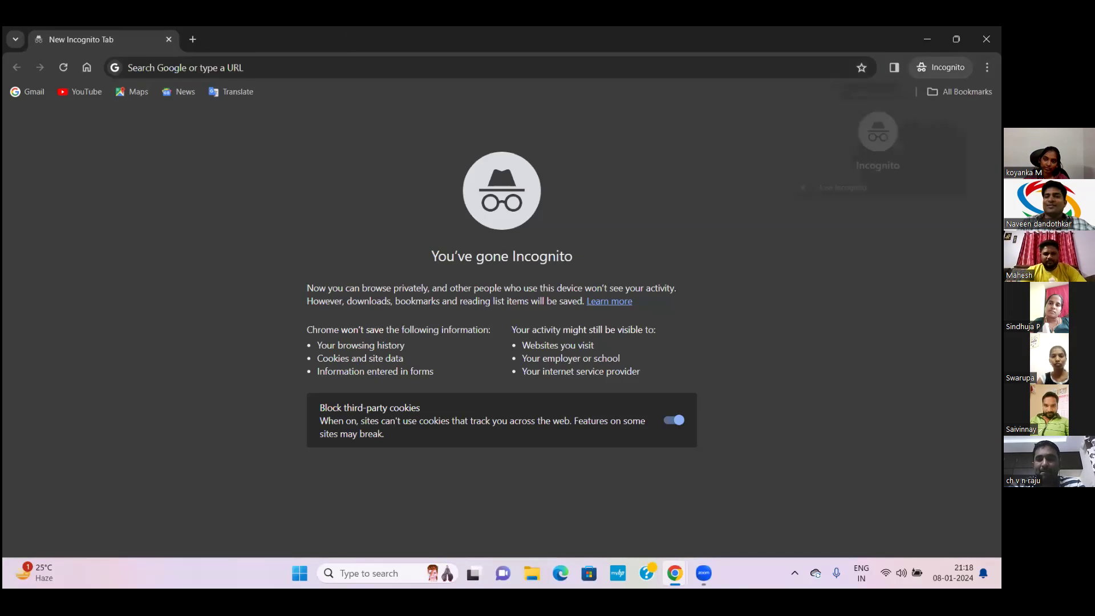
pyautogui.click(852, 188)
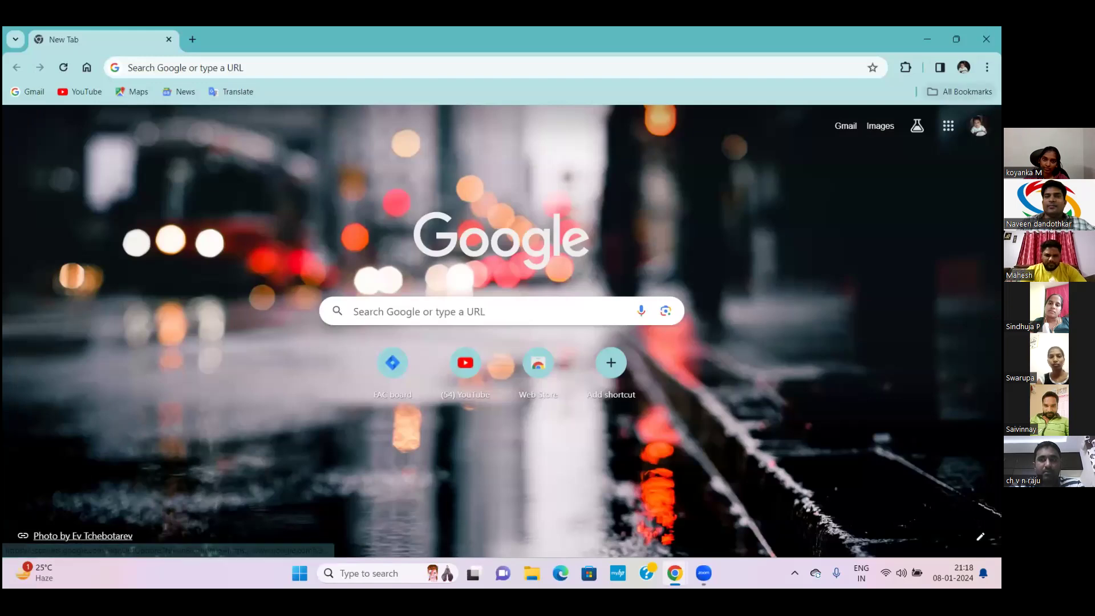
# Go to Chrome Settings > Search engine > Manage search engines and site search
pyautogui.click(986, 67)
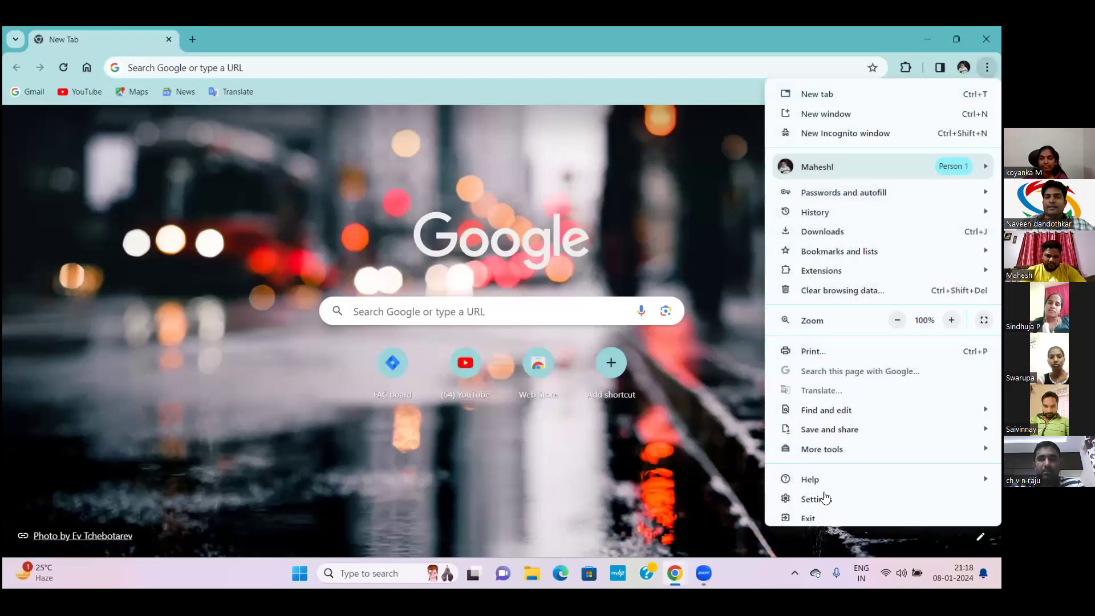
pyautogui.click(824, 498)
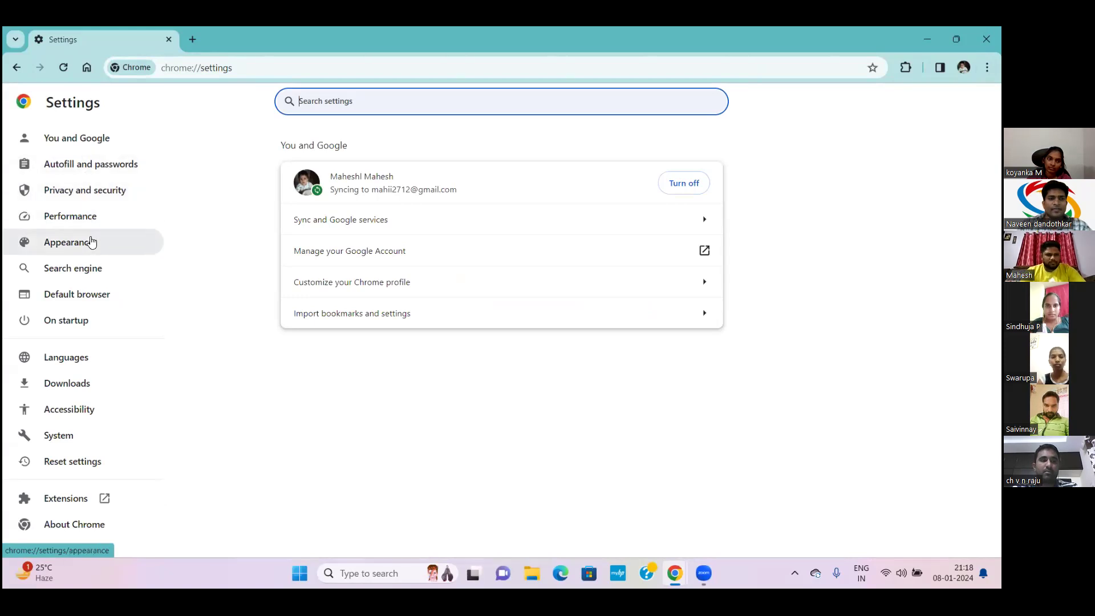
pyautogui.click(82, 269)
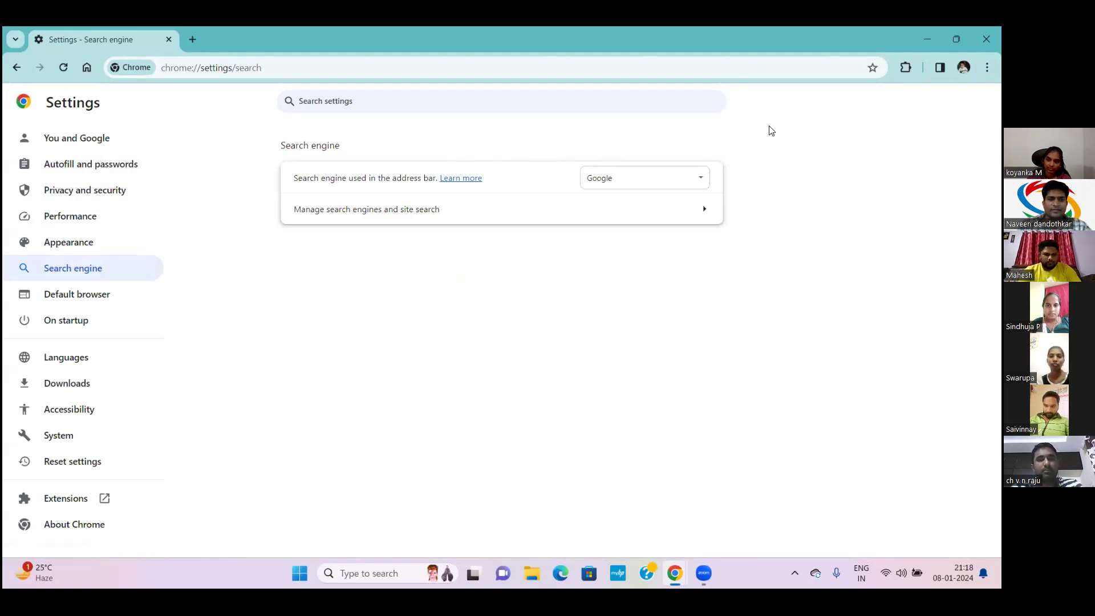
pyautogui.click(379, 210)
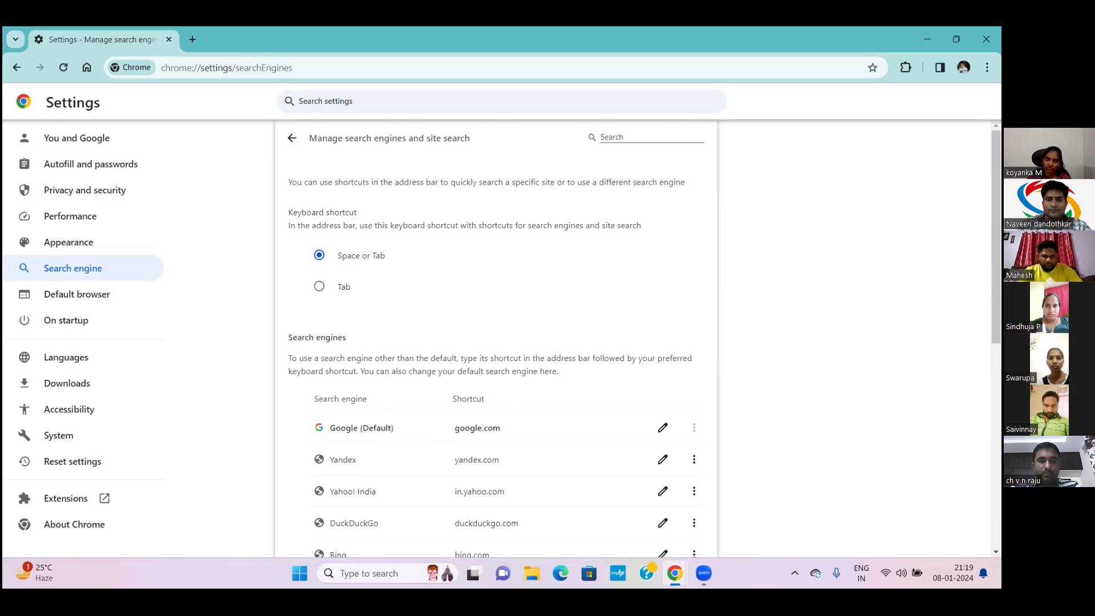
# Delete the Yandex and Bing search engines
pyautogui.click(693, 459)
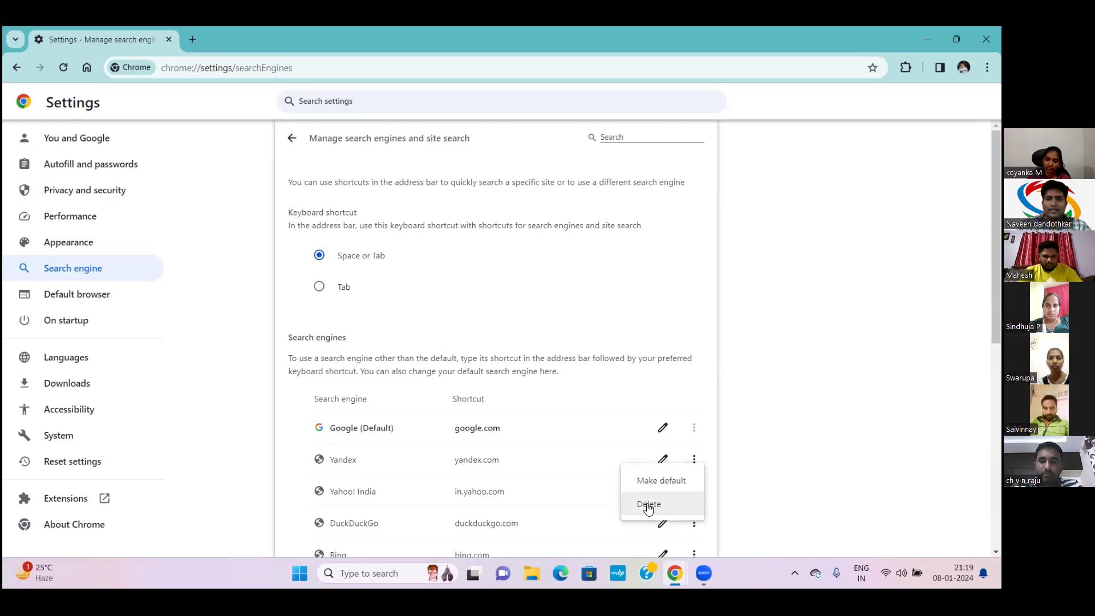
pyautogui.click(649, 503)
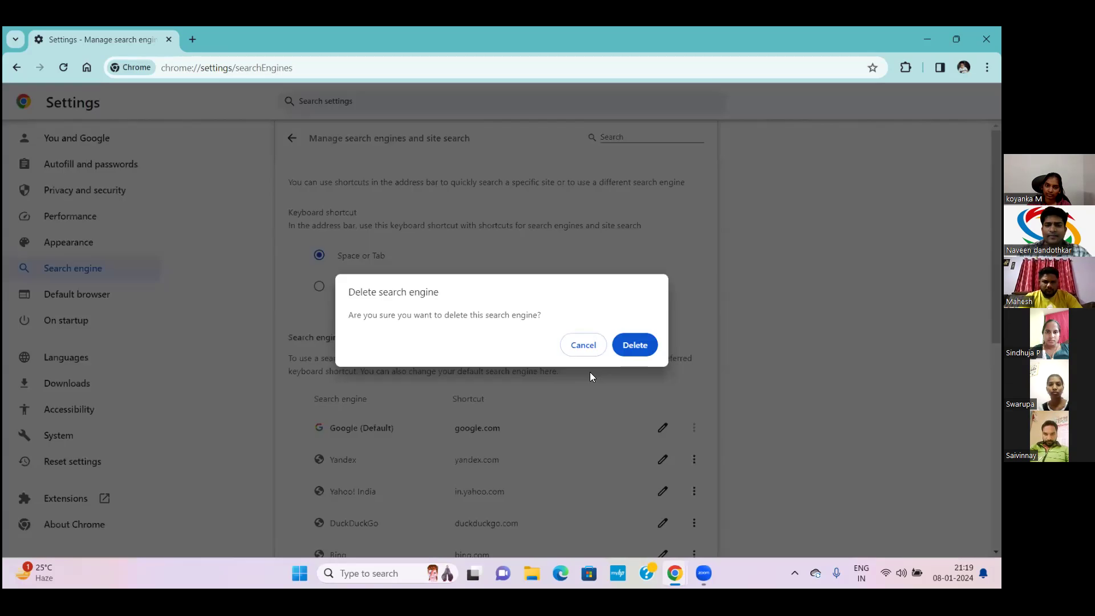
pyautogui.click(632, 345)
pyautogui.click(694, 522)
pyautogui.click(668, 511)
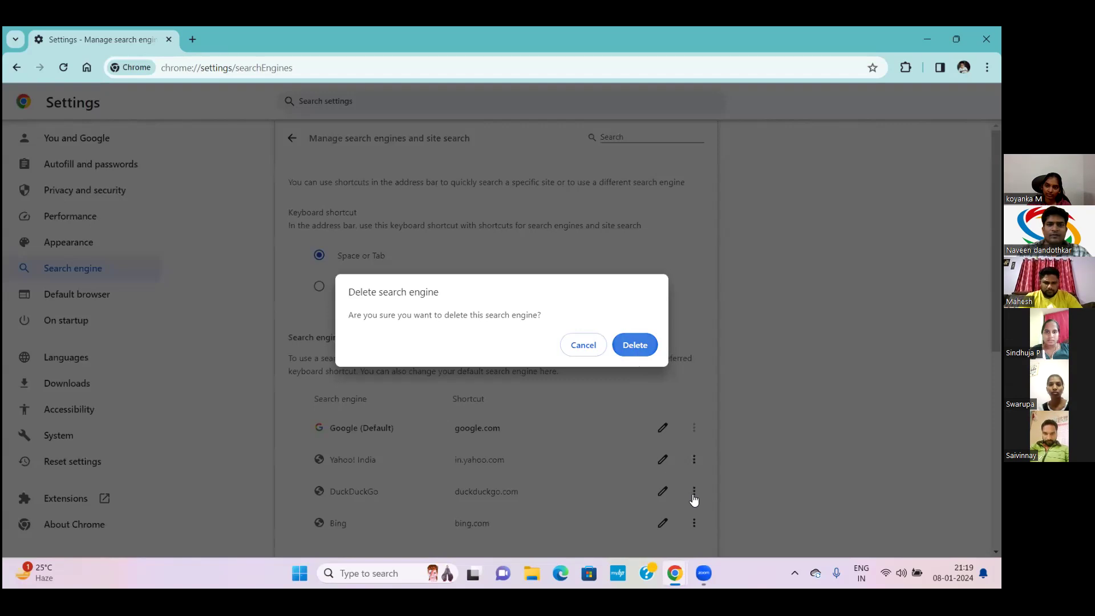
pyautogui.press('Return')
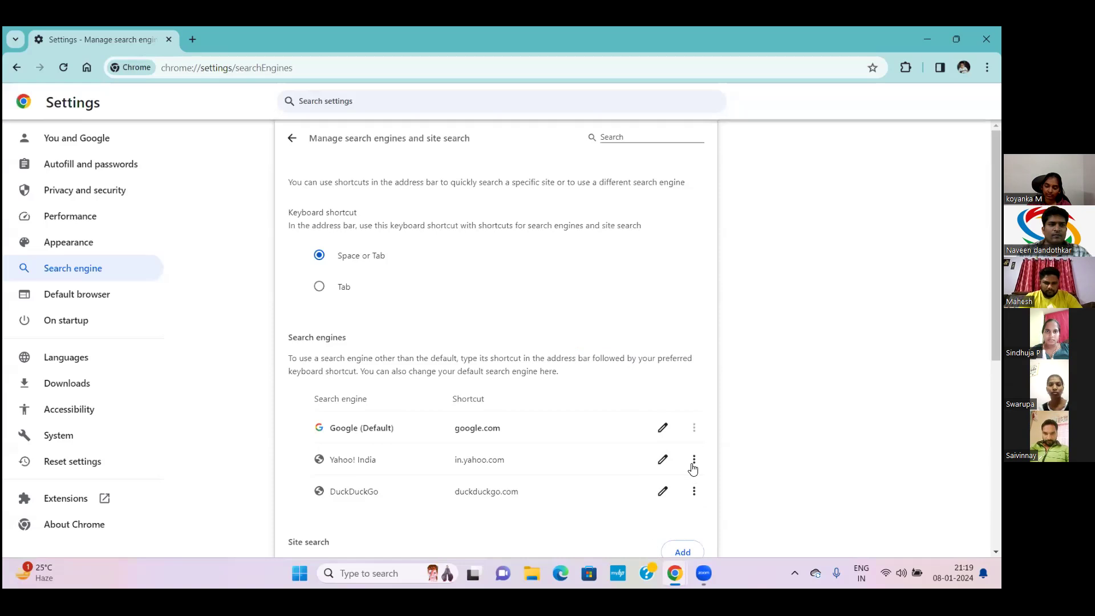
# Delete DuckDuckGo and Yahoo! India, leaving Google, and open a new tab
pyautogui.click(694, 491)
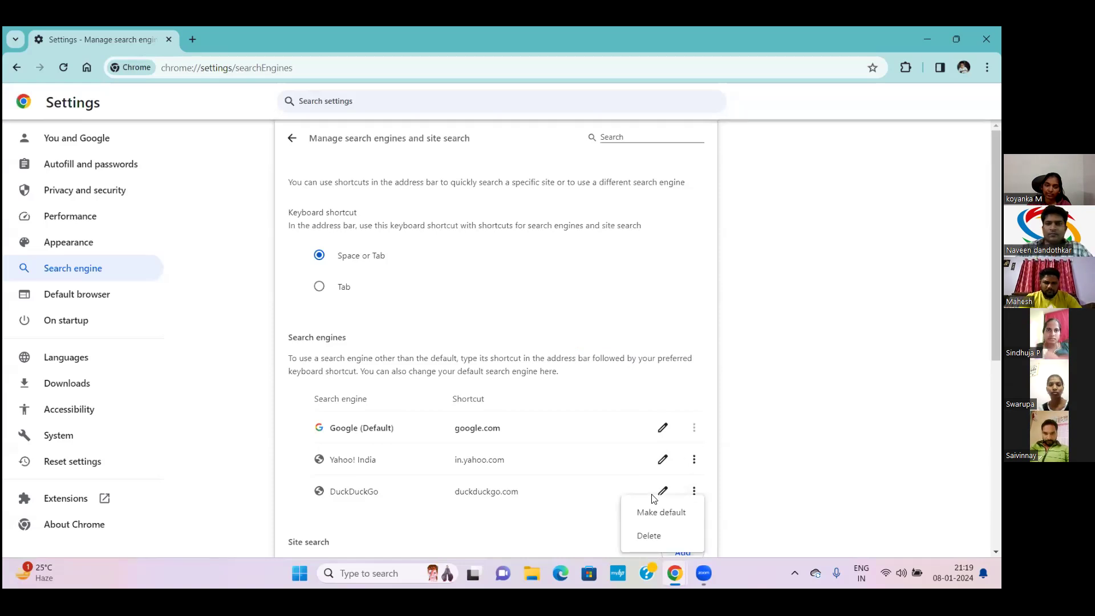
pyautogui.press('Return')
pyautogui.click(633, 344)
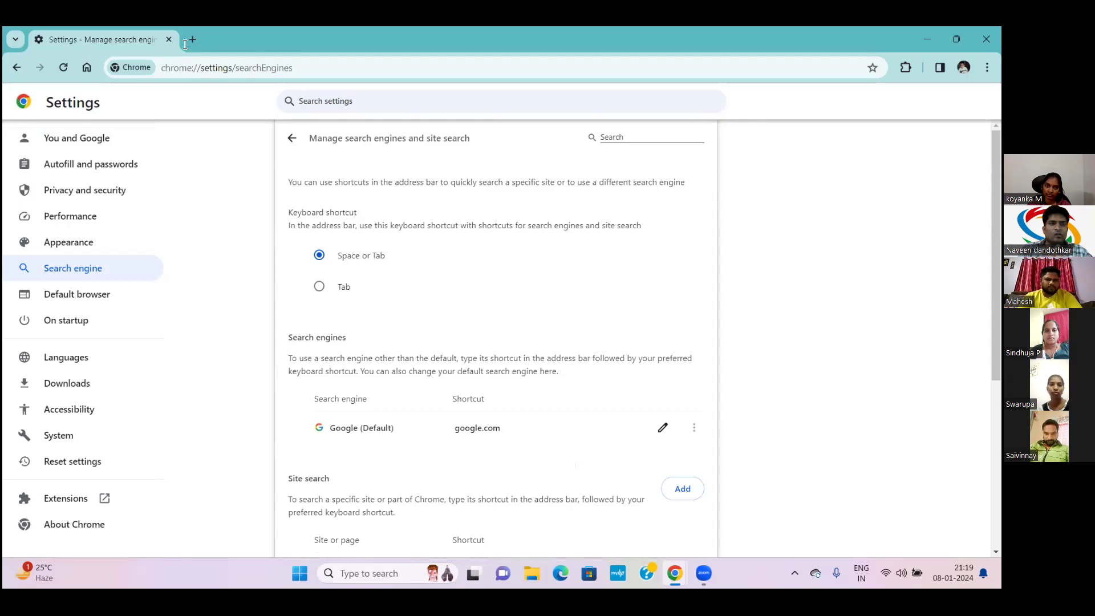
pyautogui.hotkey('ctrl', 't')
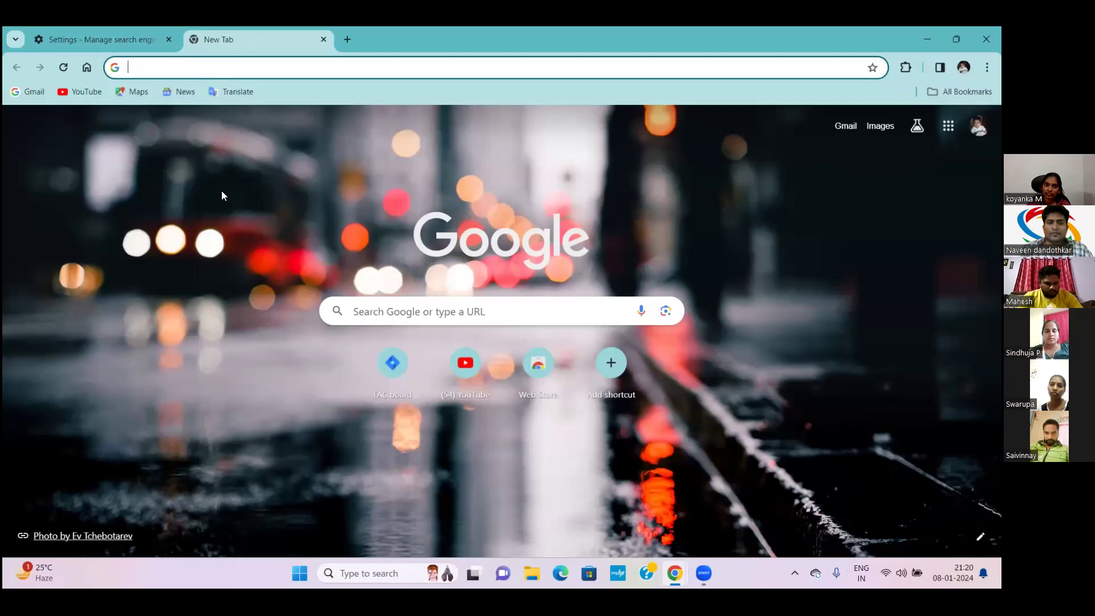
pyautogui.hotkey('ctrl', 'shift', 'Delete')
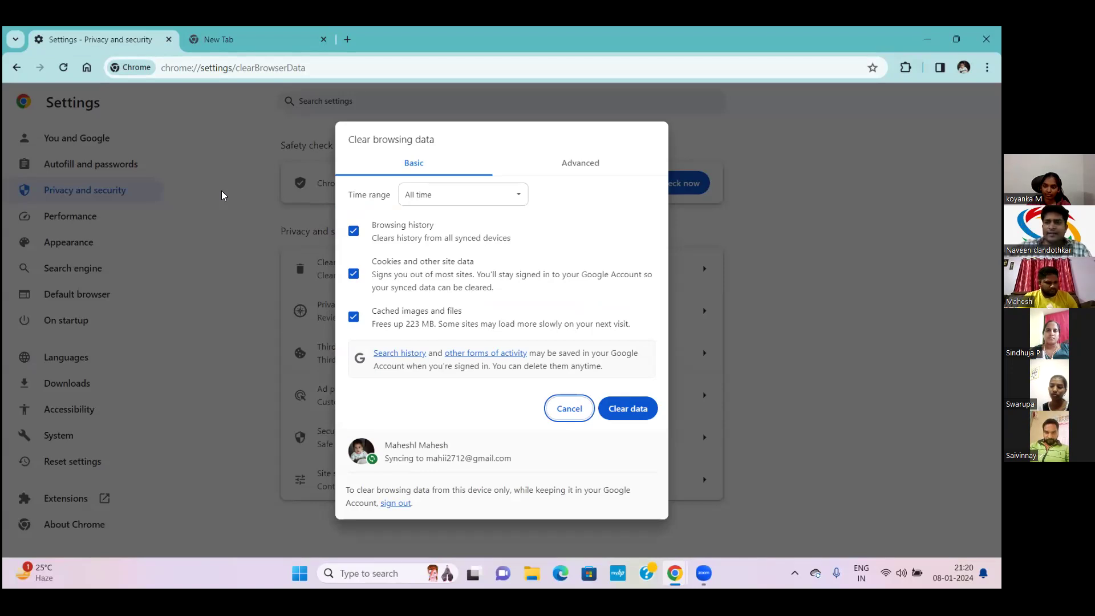
# Clear only all-time cached images and files, keeping history and cookies, then return to New Tab
pyautogui.click(352, 231)
pyautogui.click(354, 274)
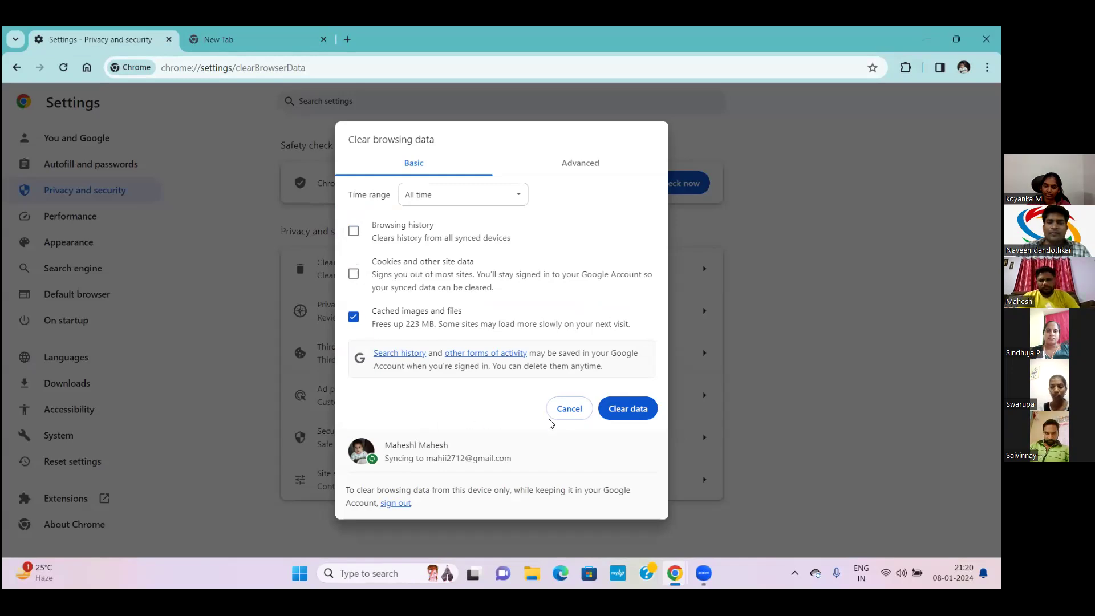
pyautogui.click(629, 409)
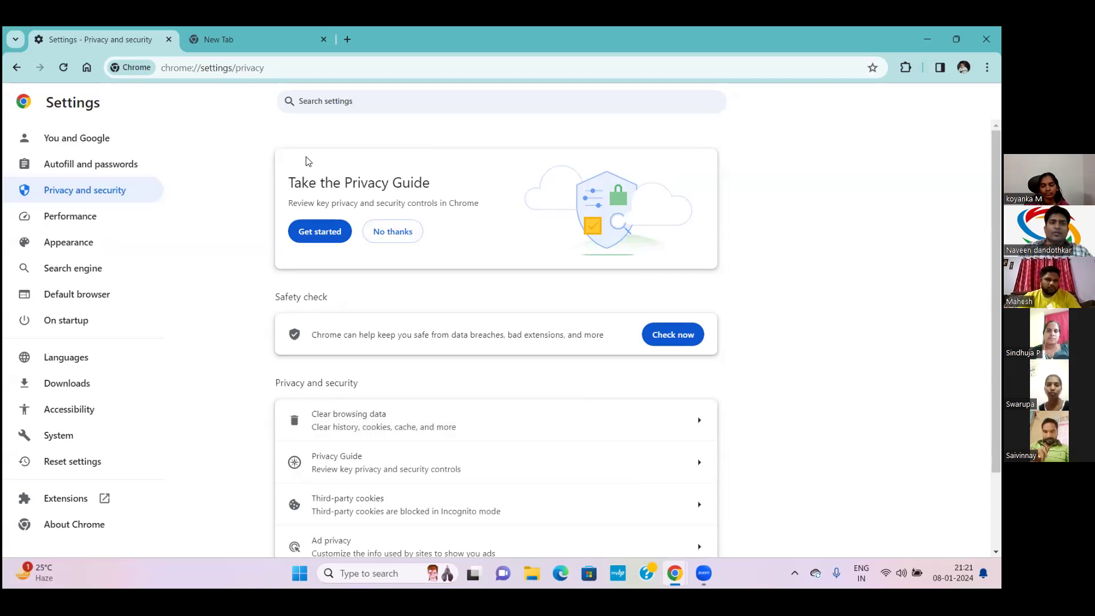
pyautogui.hotkey('ctrl', 'Tab')
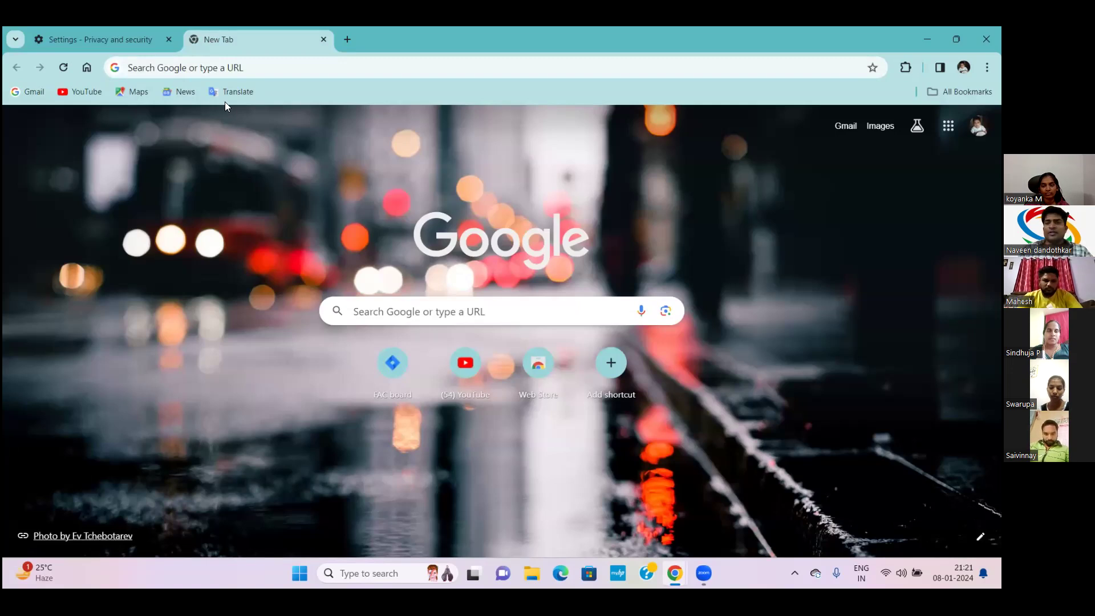
# Navigate to dev.azure.com from the address bar suggestion
pyautogui.click(206, 69)
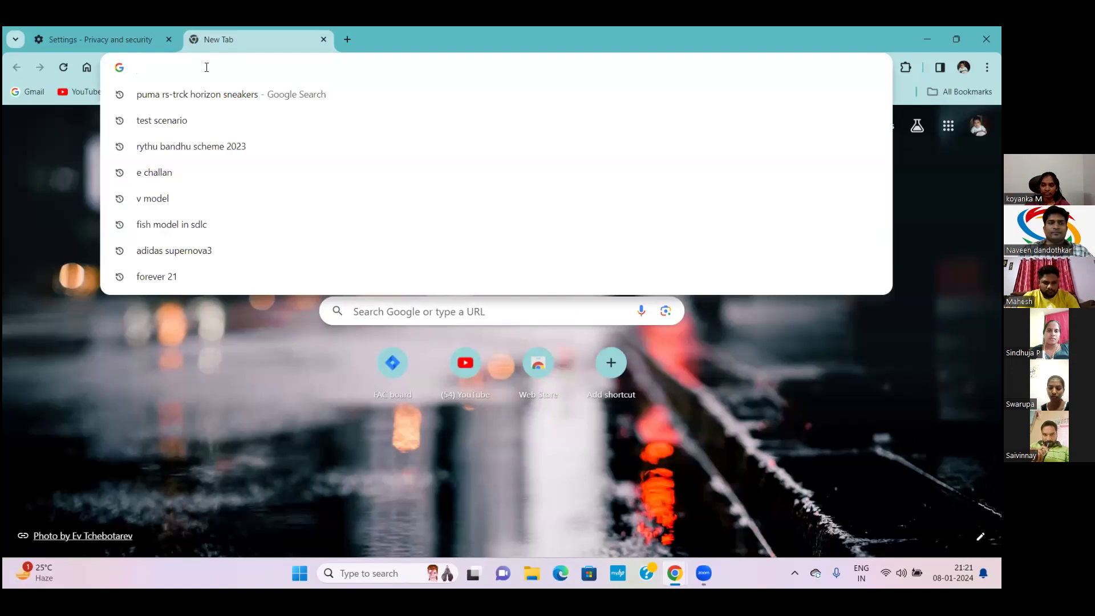
pyautogui.write('dev.')
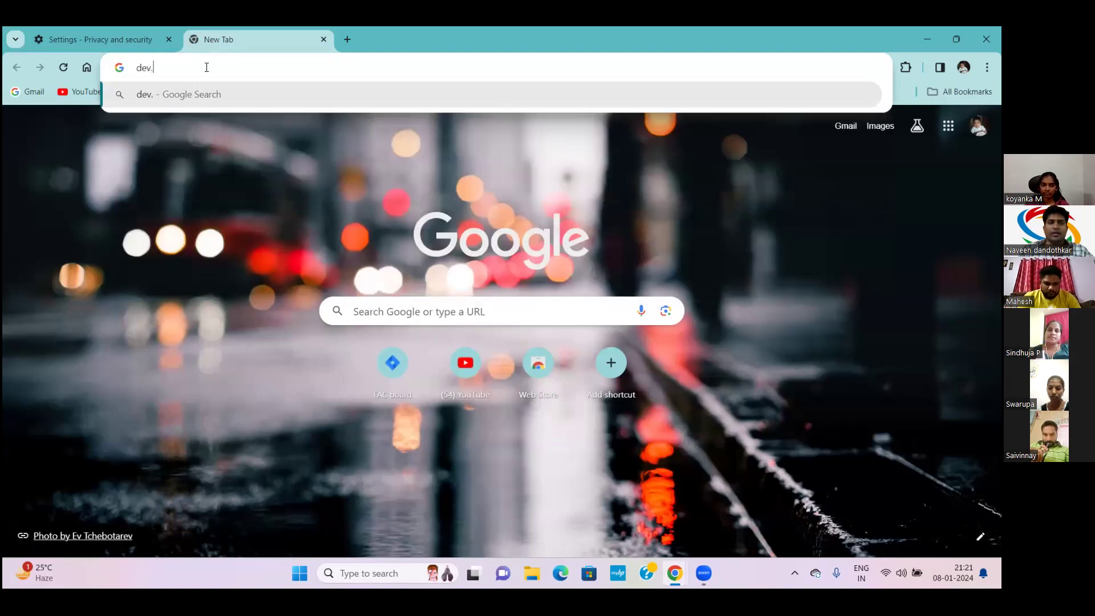
pyautogui.write('azur')
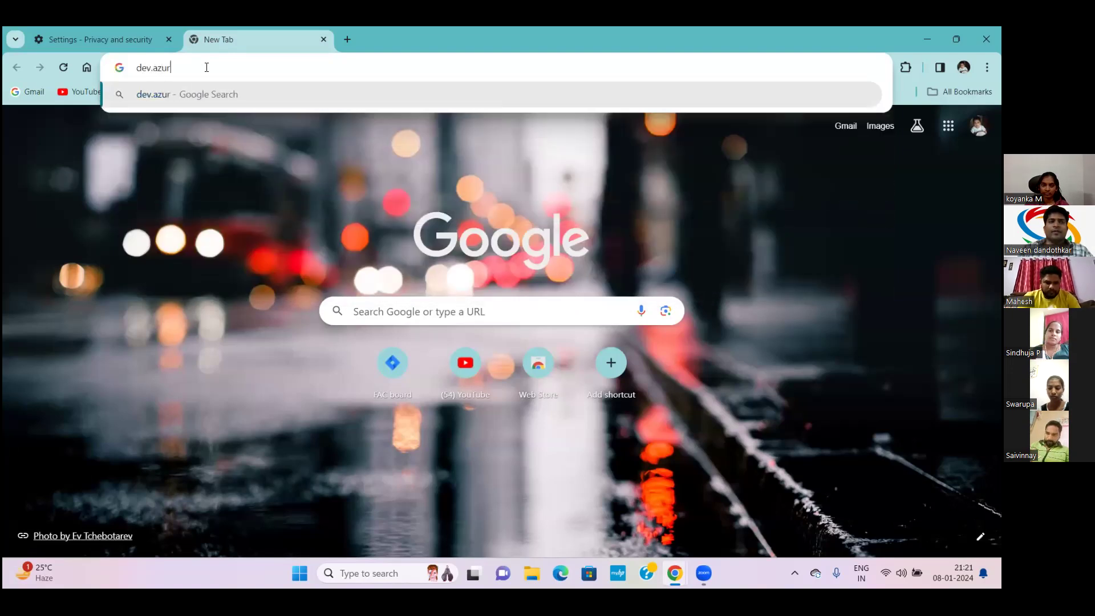
pyautogui.write('e.com')
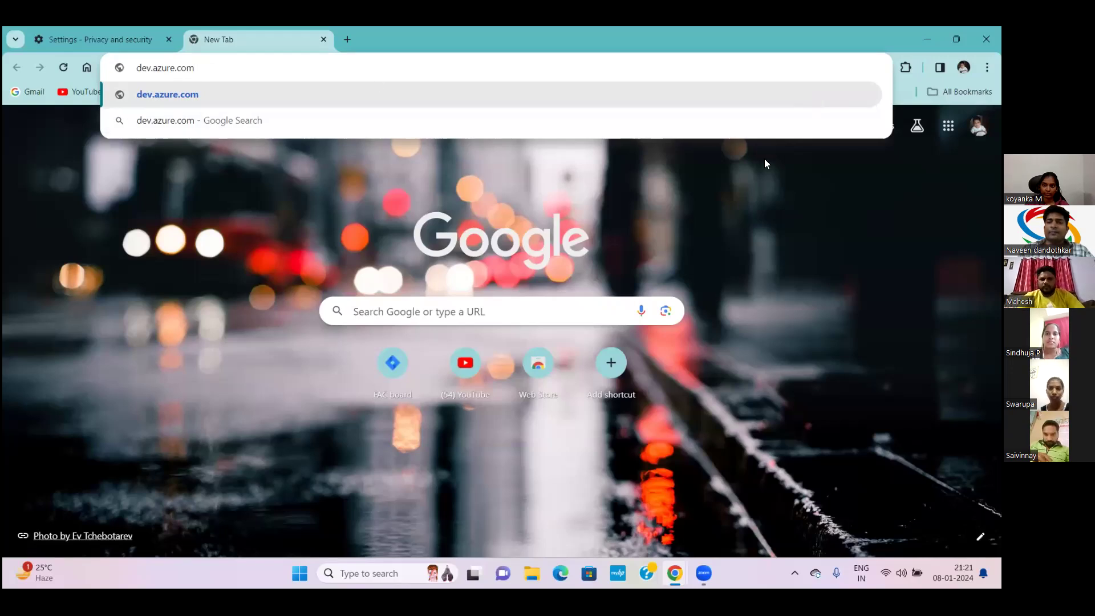
pyautogui.click(802, 102)
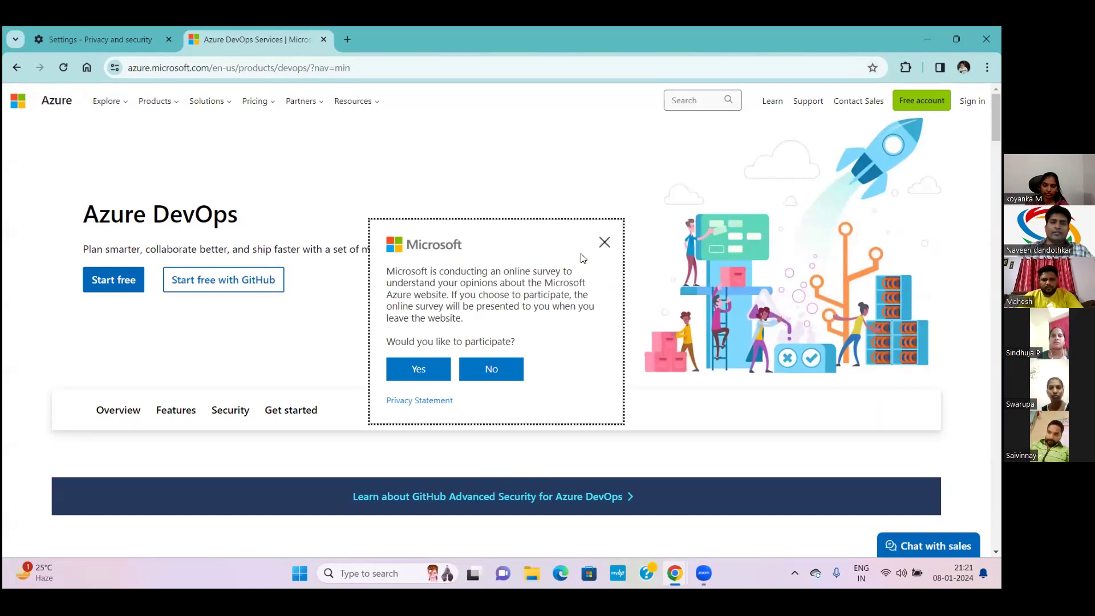
# Dismiss the Microsoft survey and choose Start free on the Azure DevOps page
pyautogui.click(604, 245)
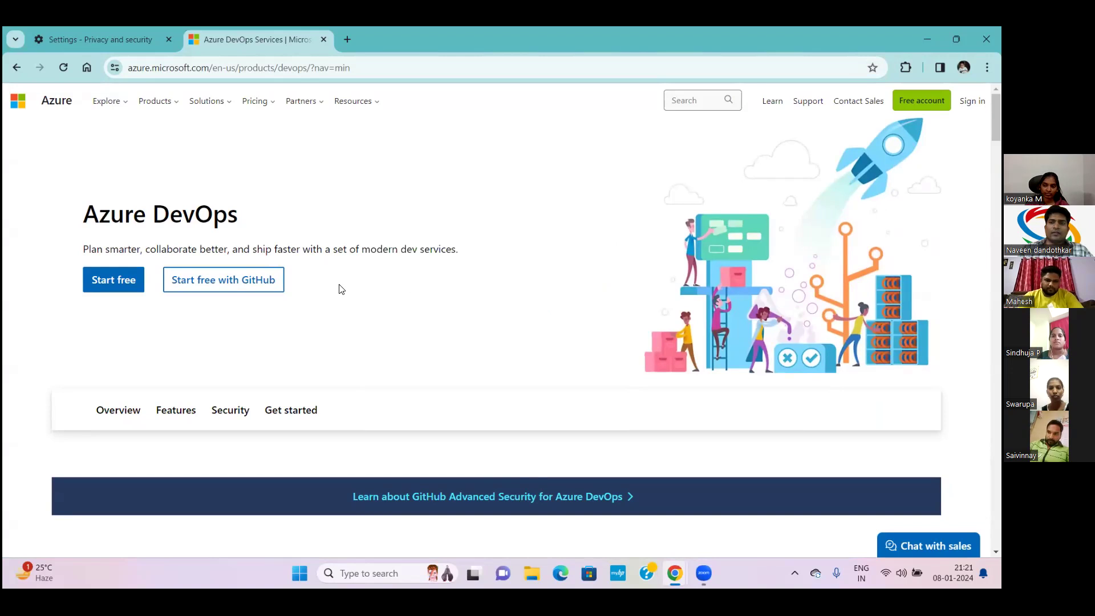
pyautogui.click(113, 282)
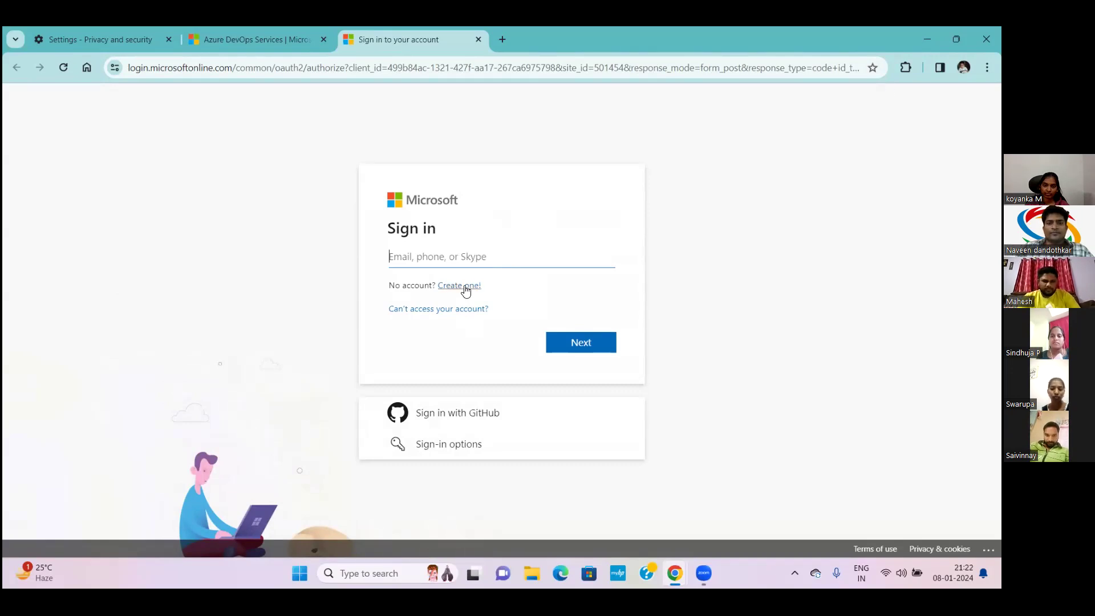
pyautogui.click(465, 287)
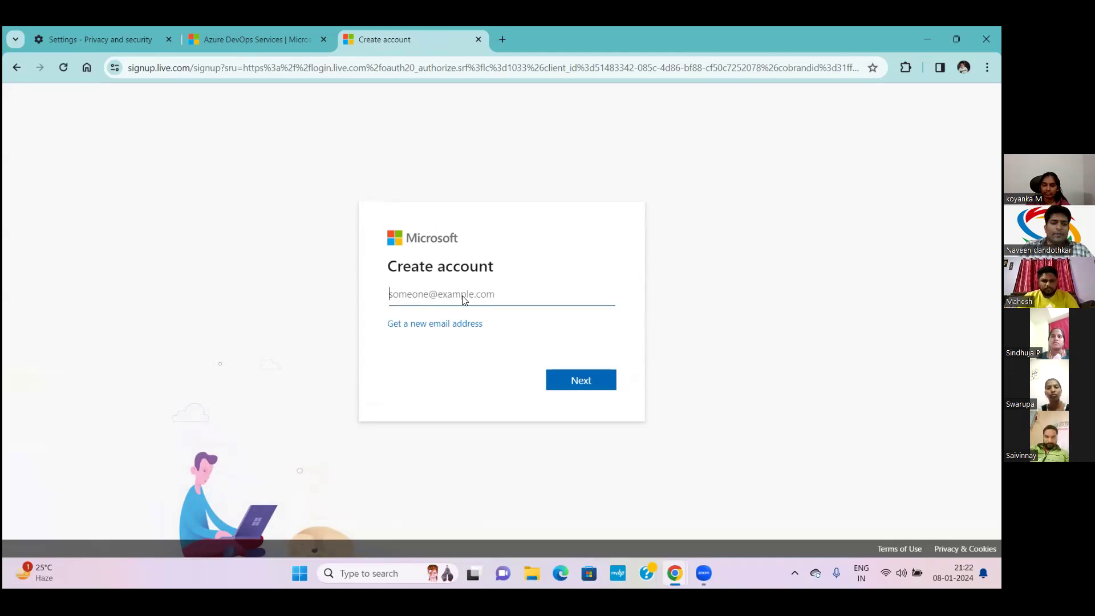
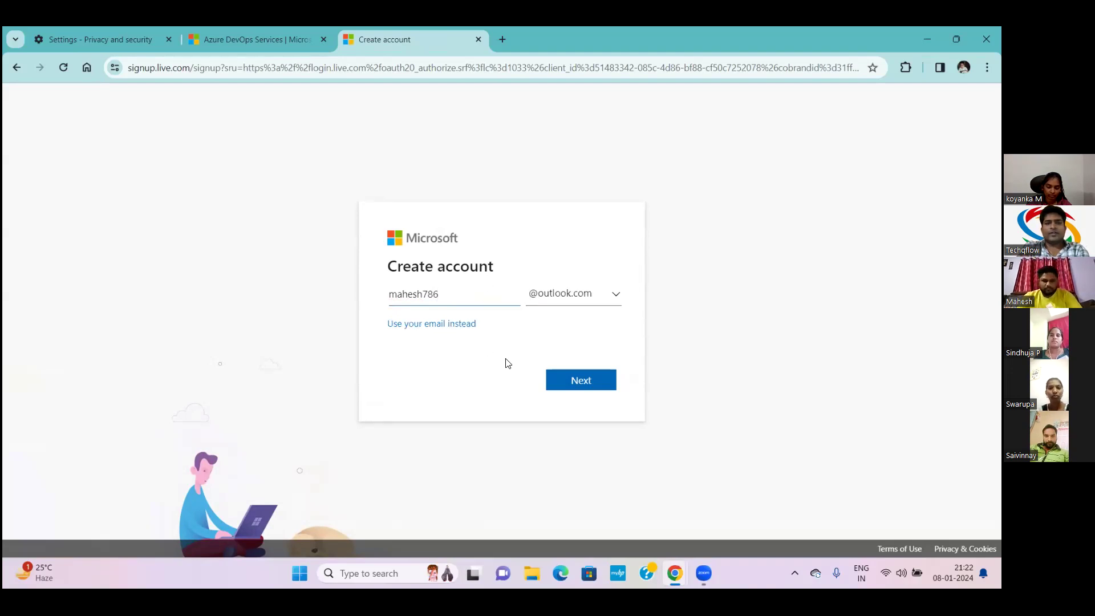
pyautogui.click(577, 381)
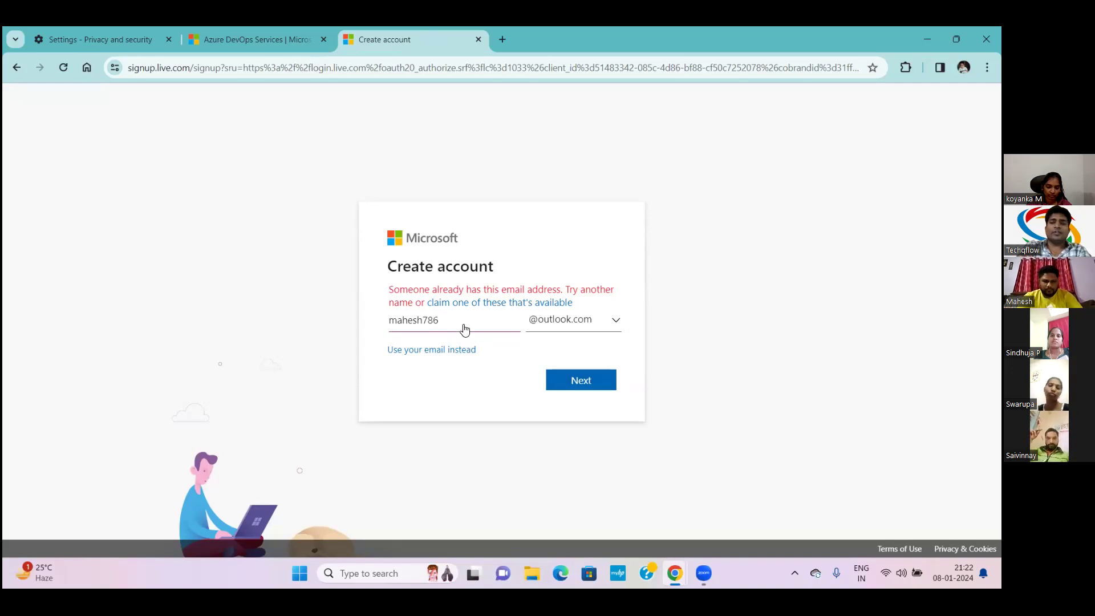
# Retry alternative usernames until an available outlook.com address is accepted
pyautogui.press('BackSpace')
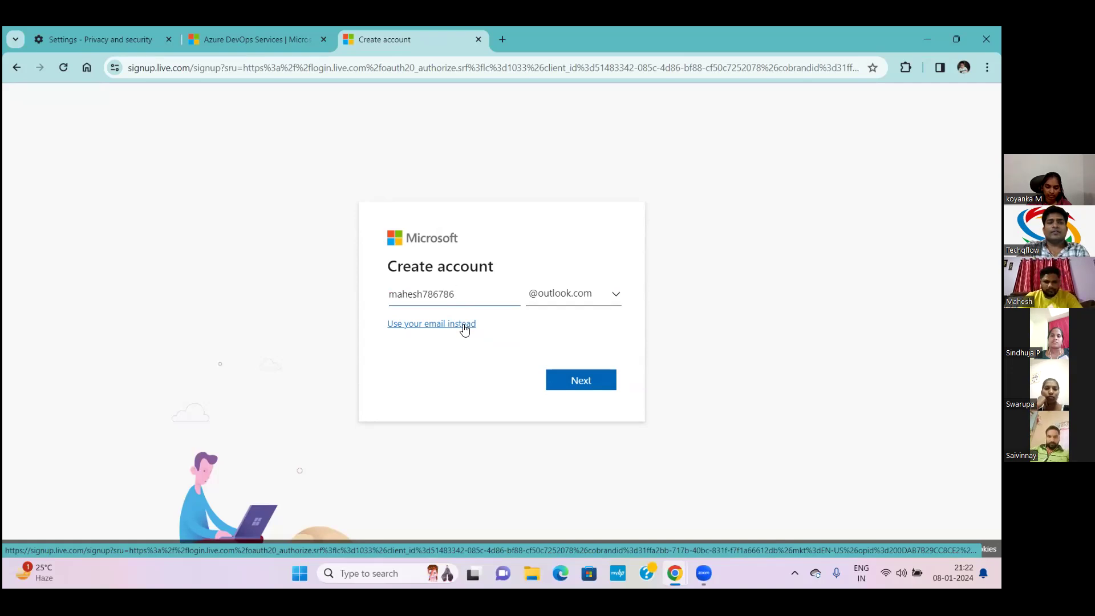
pyautogui.click(569, 381)
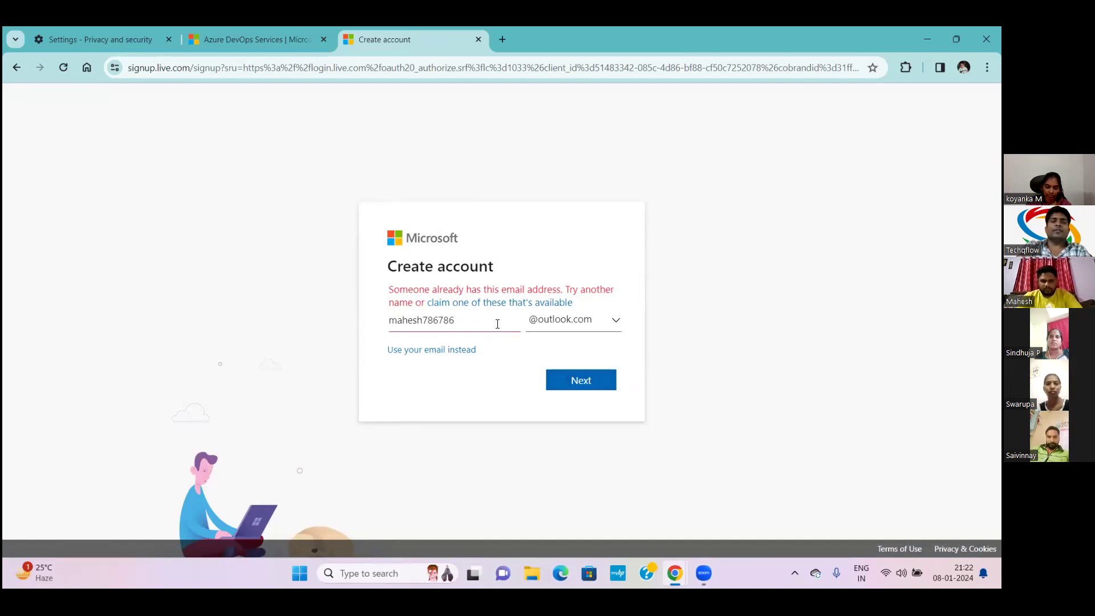
pyautogui.press('BackSpace')
pyautogui.press('BackSpace')
pyautogui.press('BackSpace')
pyautogui.press('BackSpace')
pyautogui.press('BackSpace')
pyautogui.press('BackSpace')
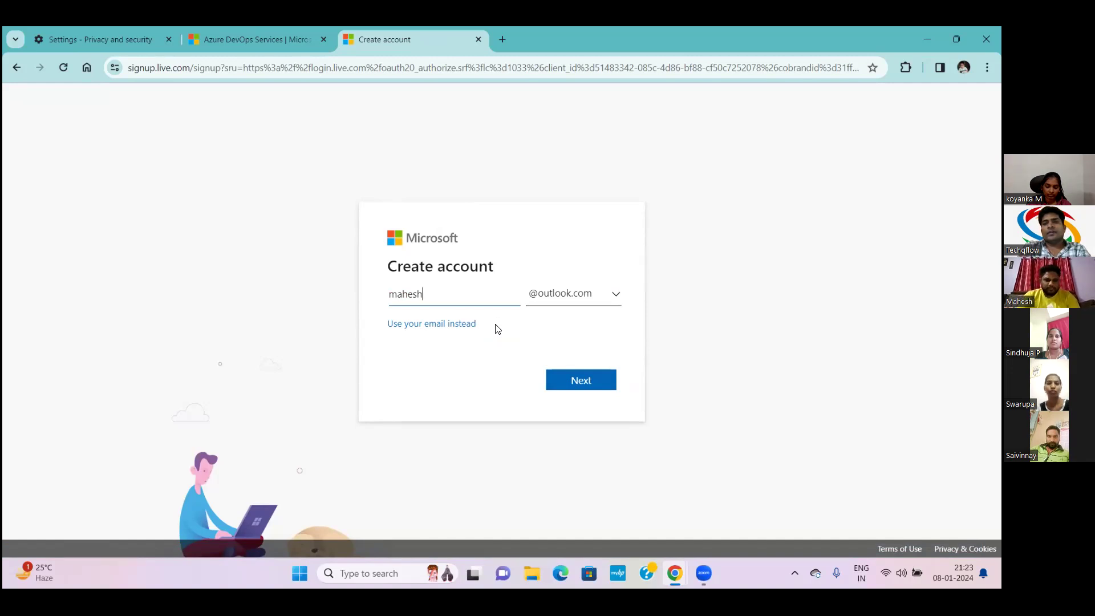
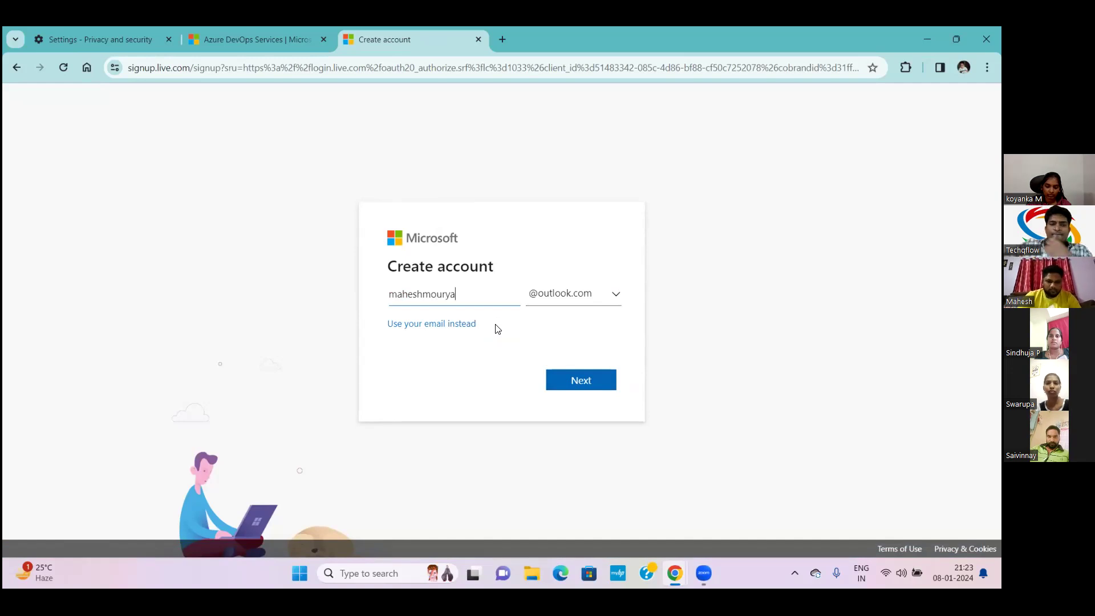
pyautogui.click(573, 381)
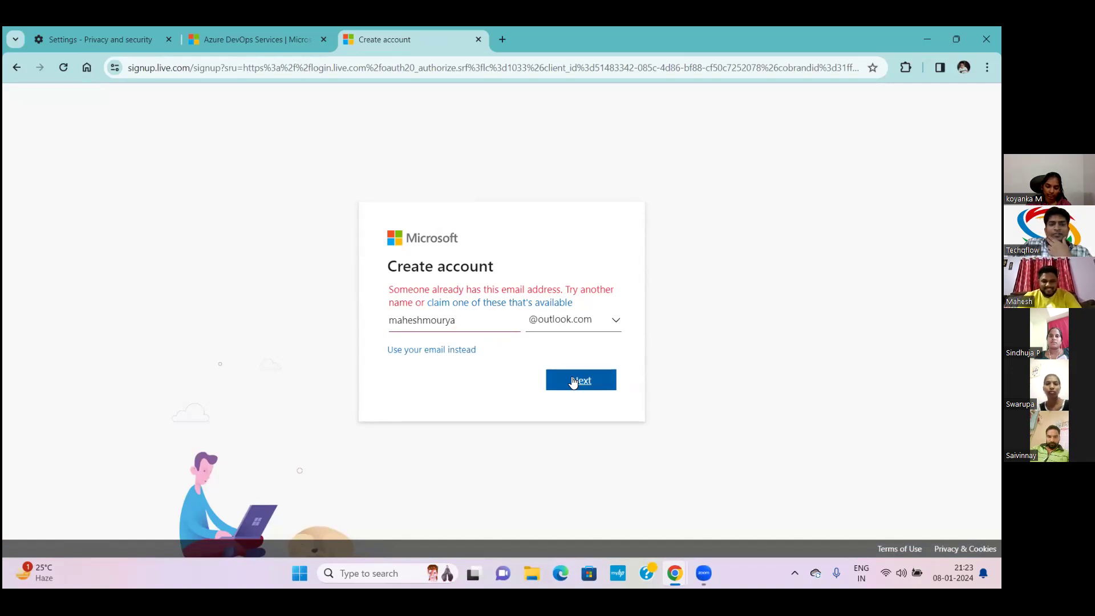
pyautogui.press('BackSpace')
pyautogui.press('BackSpace')
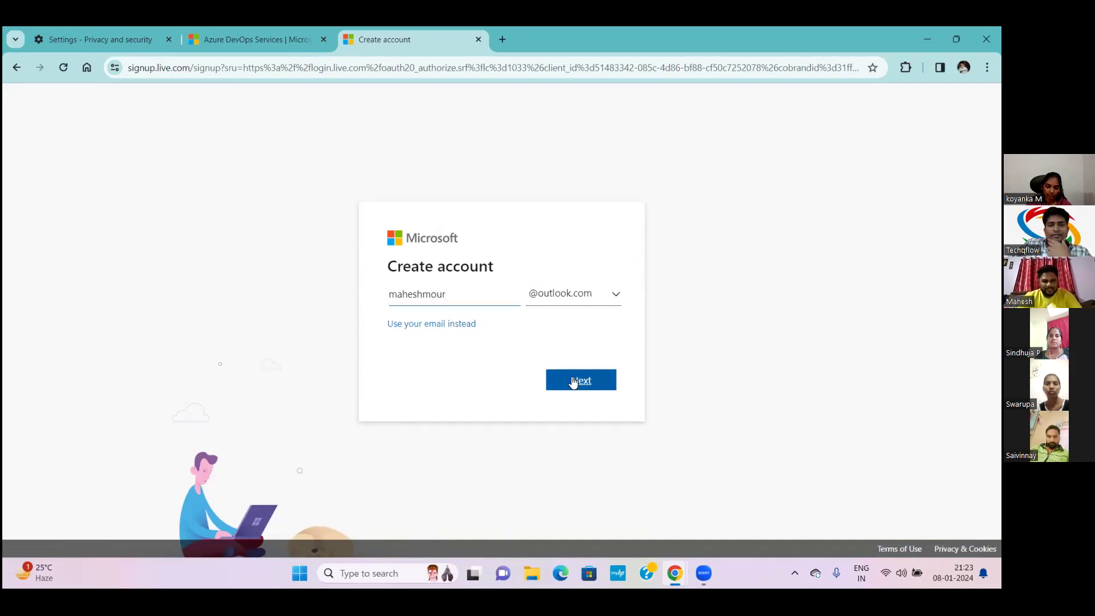
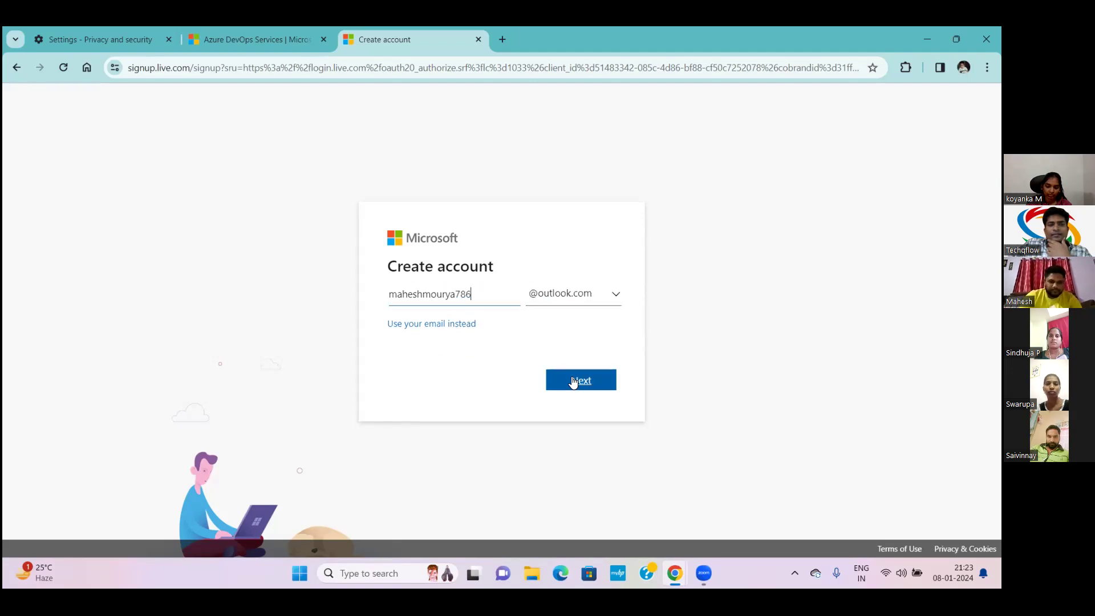
pyautogui.click(573, 382)
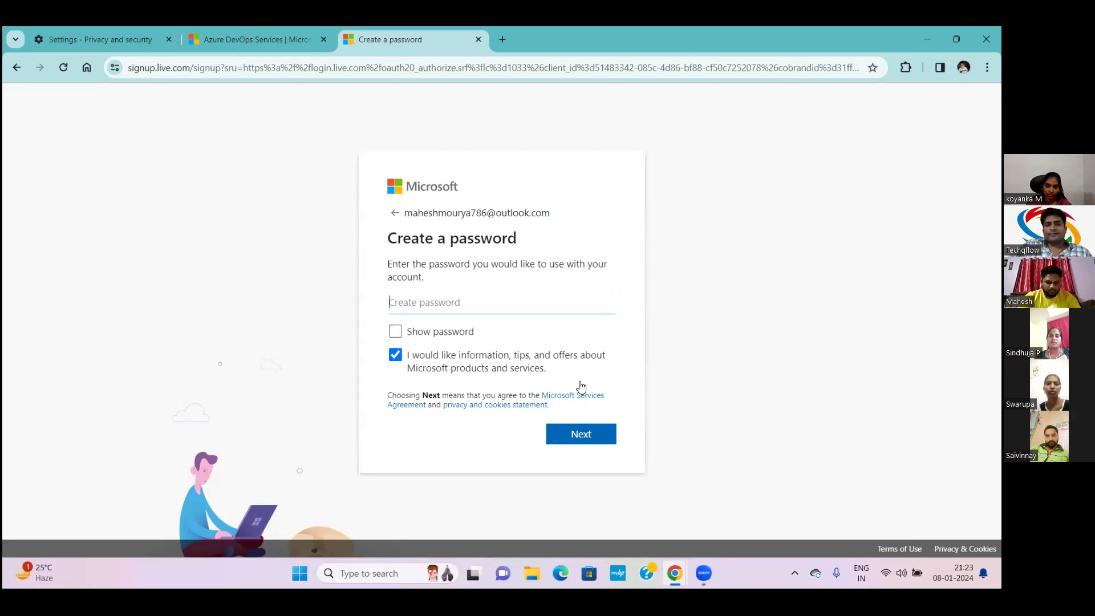
# Enter the account password, then submit birthdate January 12, 1990
pyautogui.write('•••••••••••')
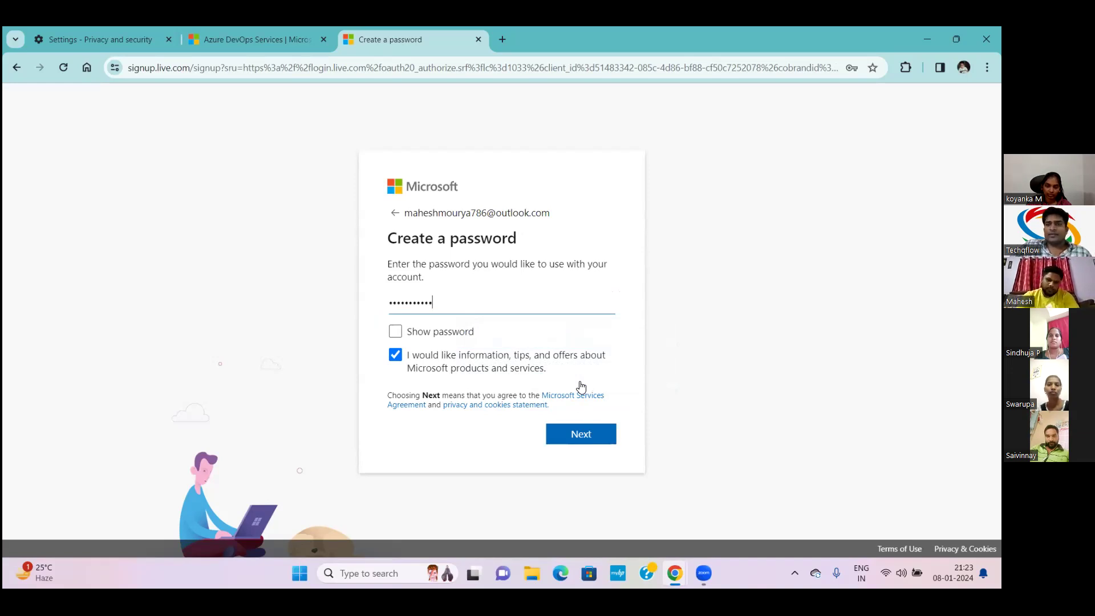
pyautogui.click(581, 435)
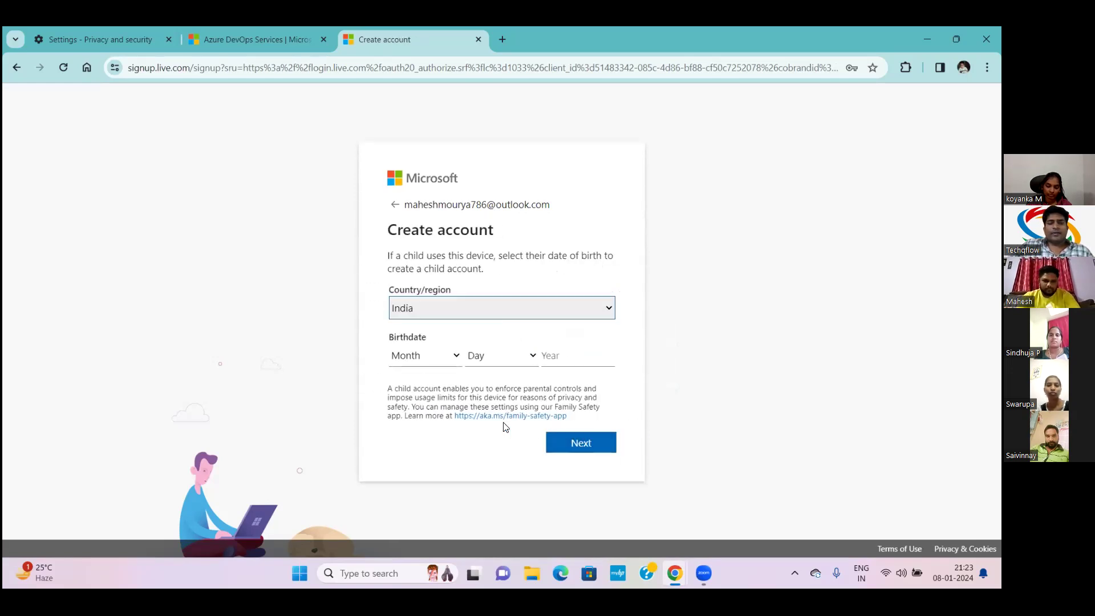
pyautogui.click(457, 357)
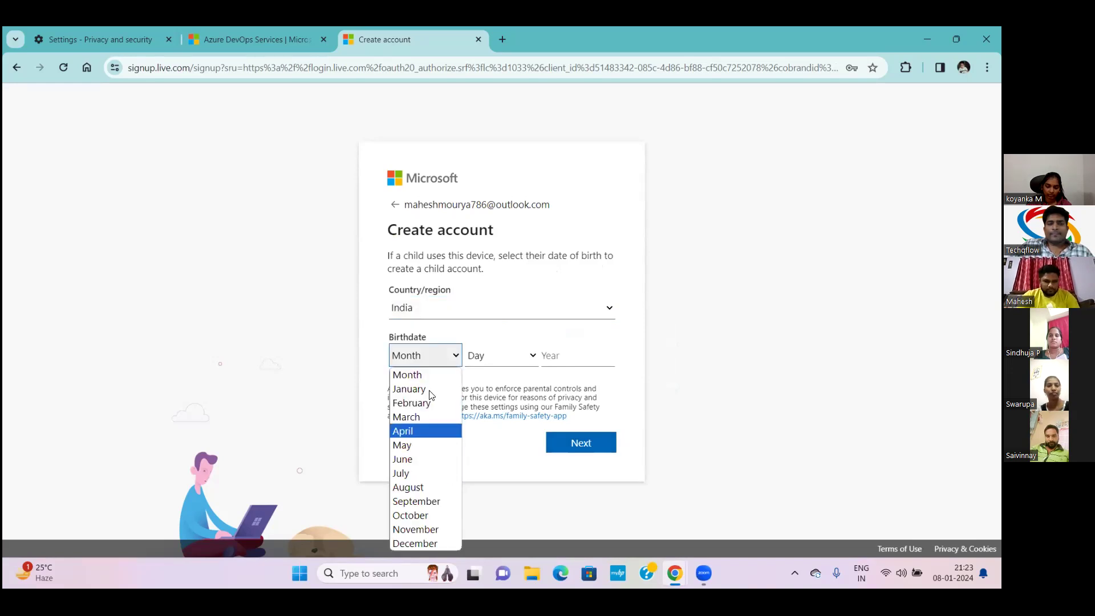
pyautogui.click(447, 389)
pyautogui.click(479, 357)
pyautogui.write('12')
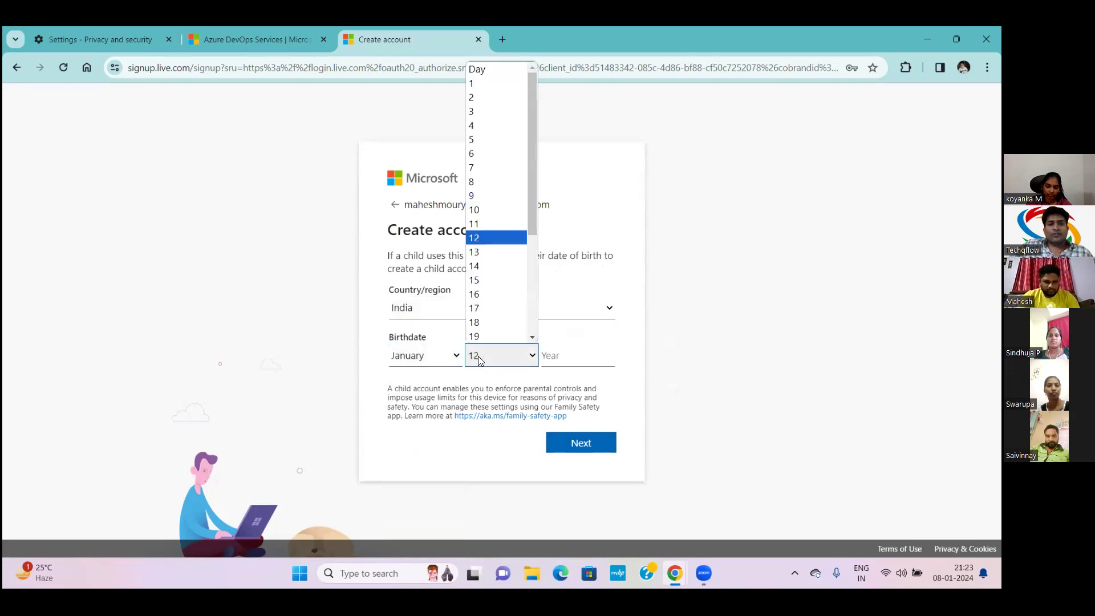
pyautogui.press('Return')
pyautogui.press('Tab')
pyautogui.write('1990')
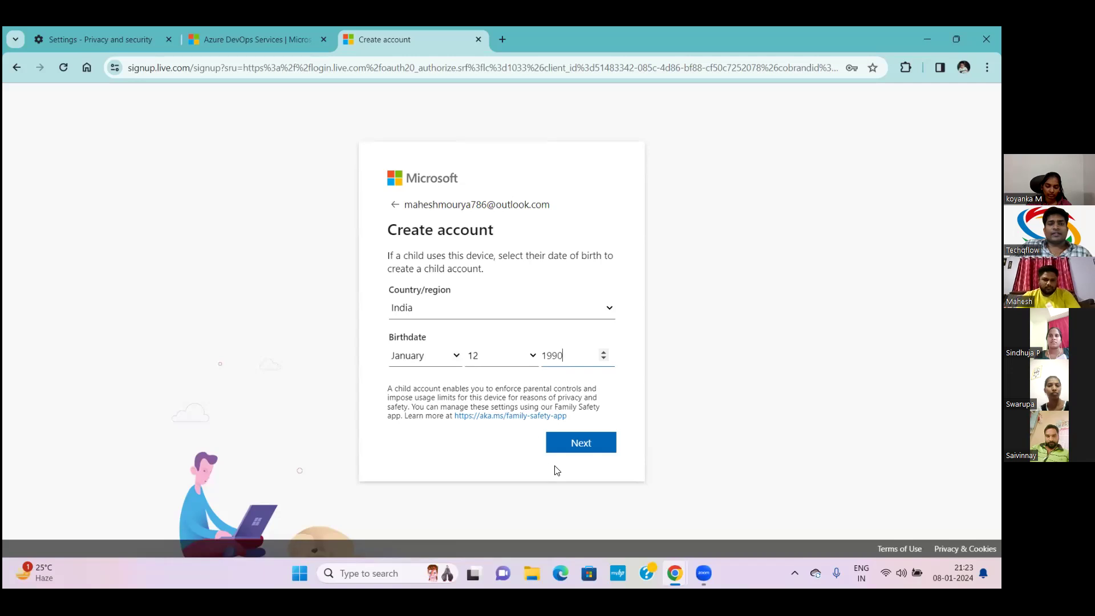
pyautogui.click(578, 445)
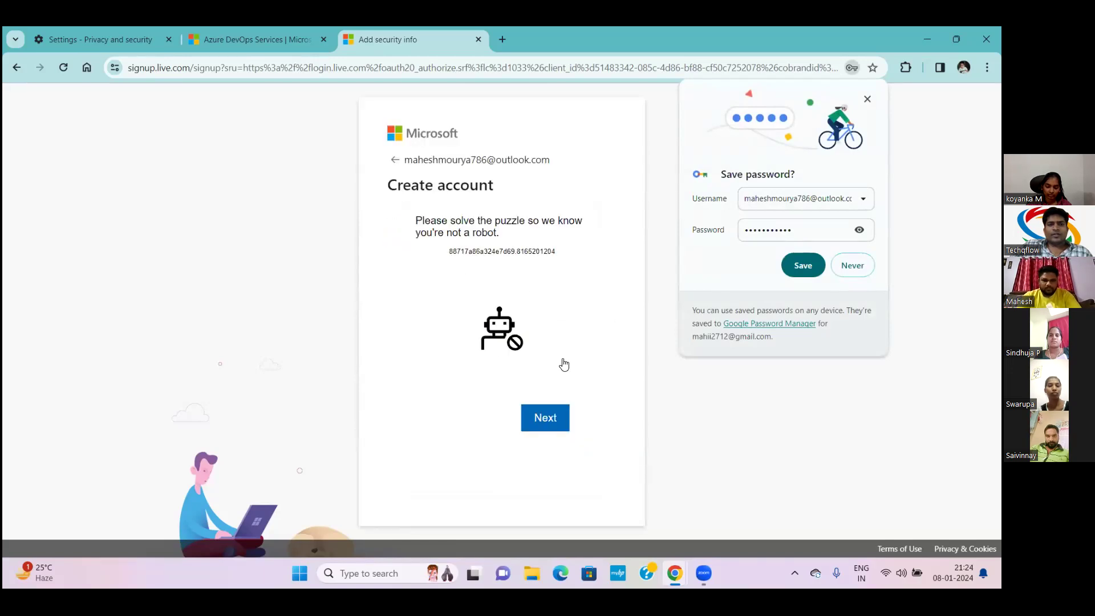
# Start the robot check, save the password in Chrome, and submit puzzle 1
pyautogui.click(539, 418)
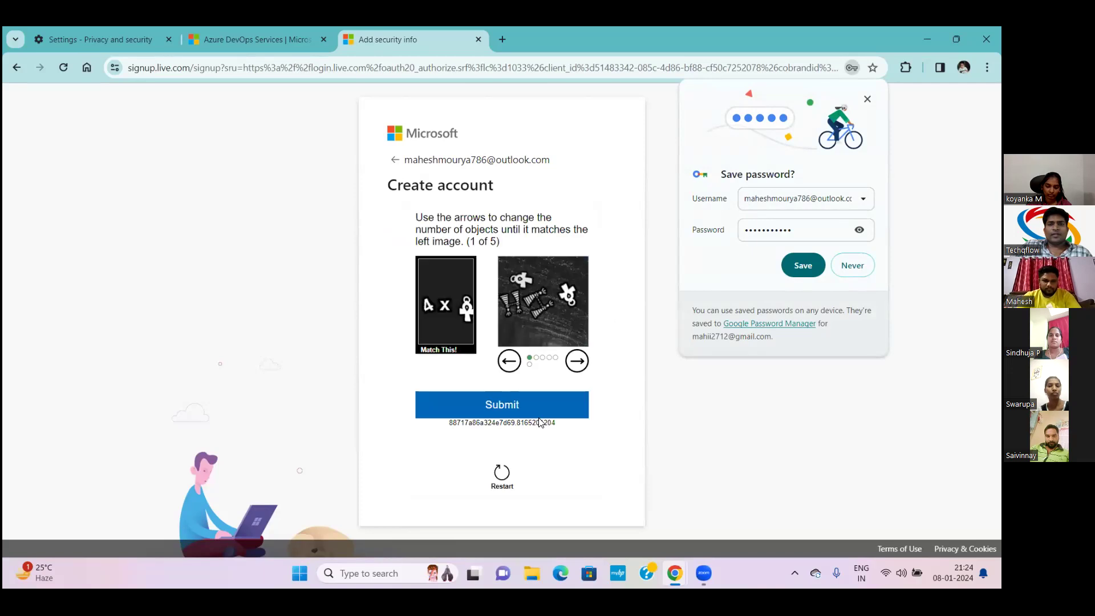
pyautogui.click(773, 97)
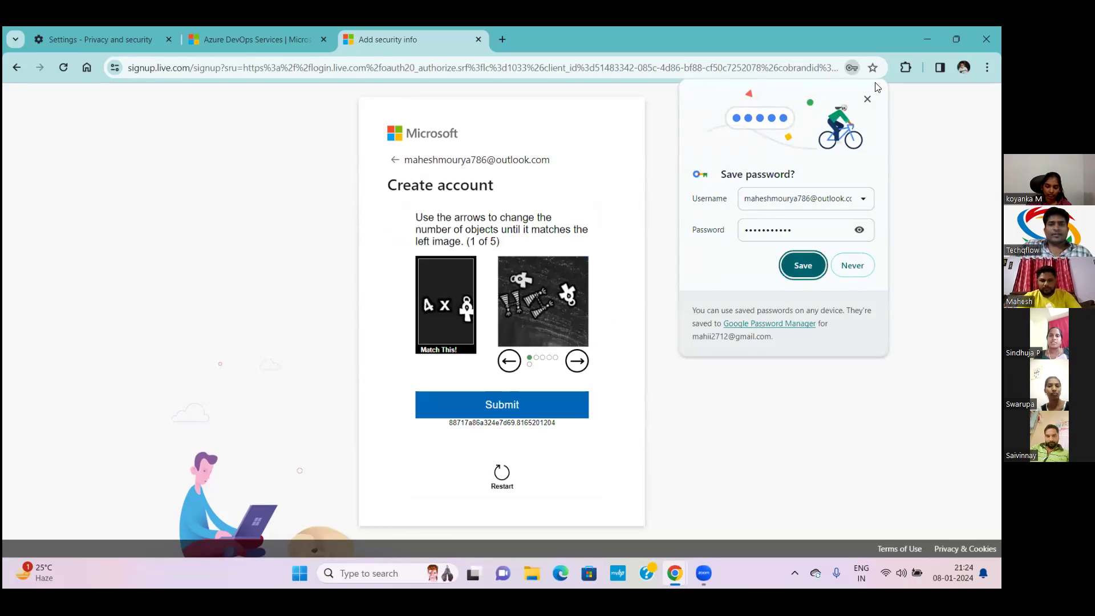
pyautogui.click(804, 264)
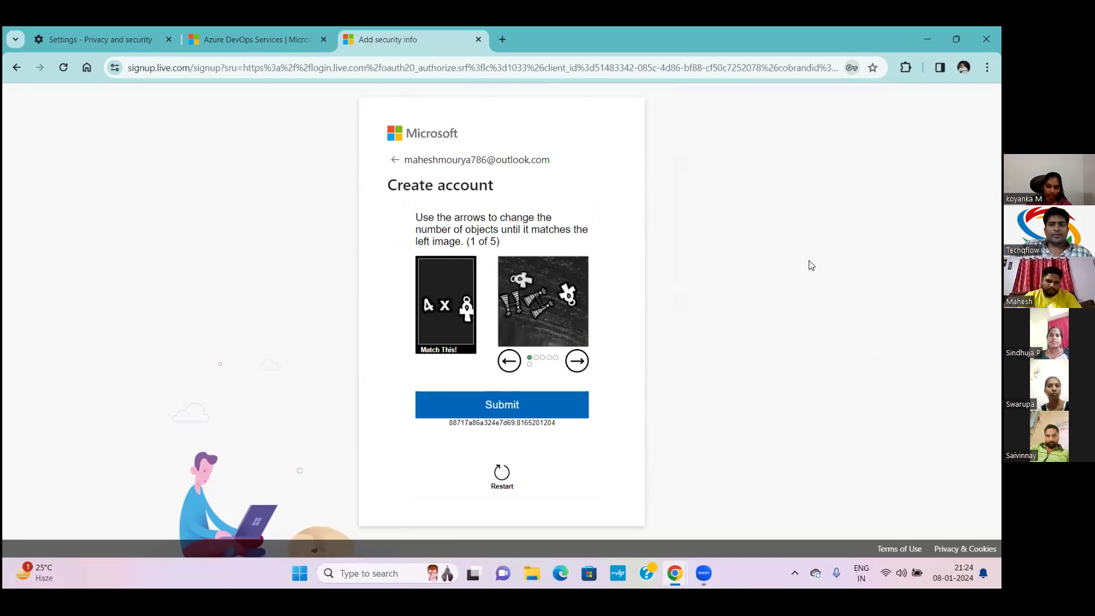
pyautogui.click(502, 406)
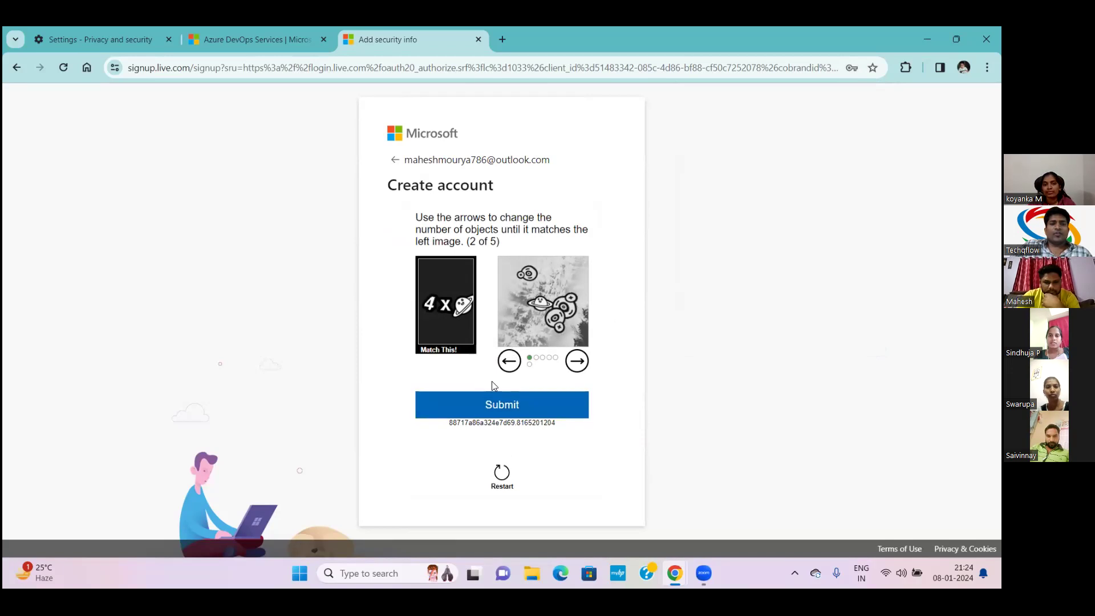
# Cycle puzzle 2's images to the four-planet match and submit it
pyautogui.click(502, 363)
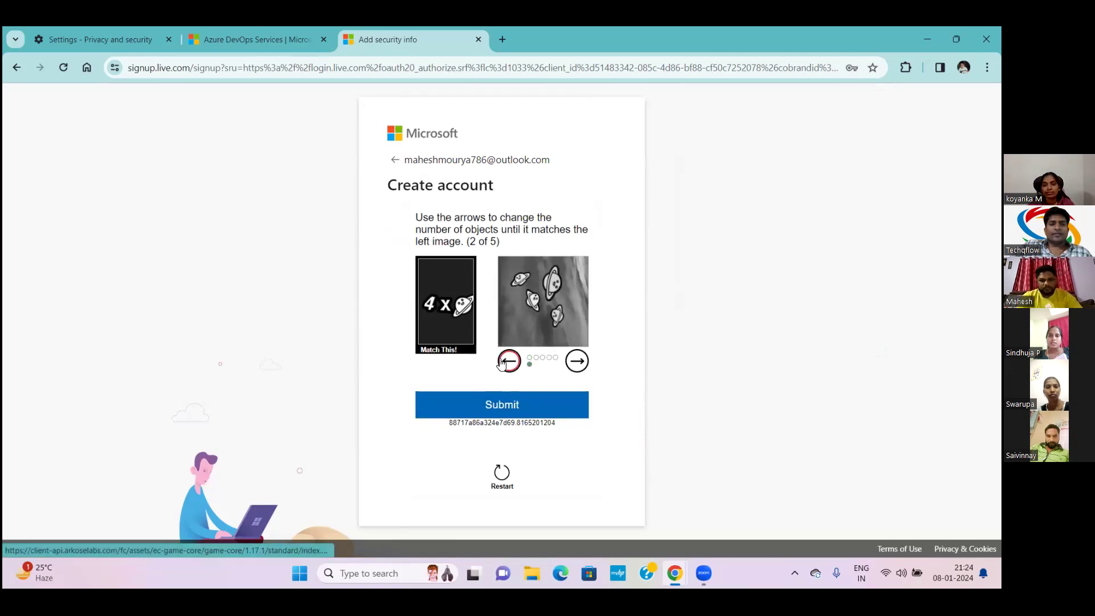
pyautogui.click(501, 361)
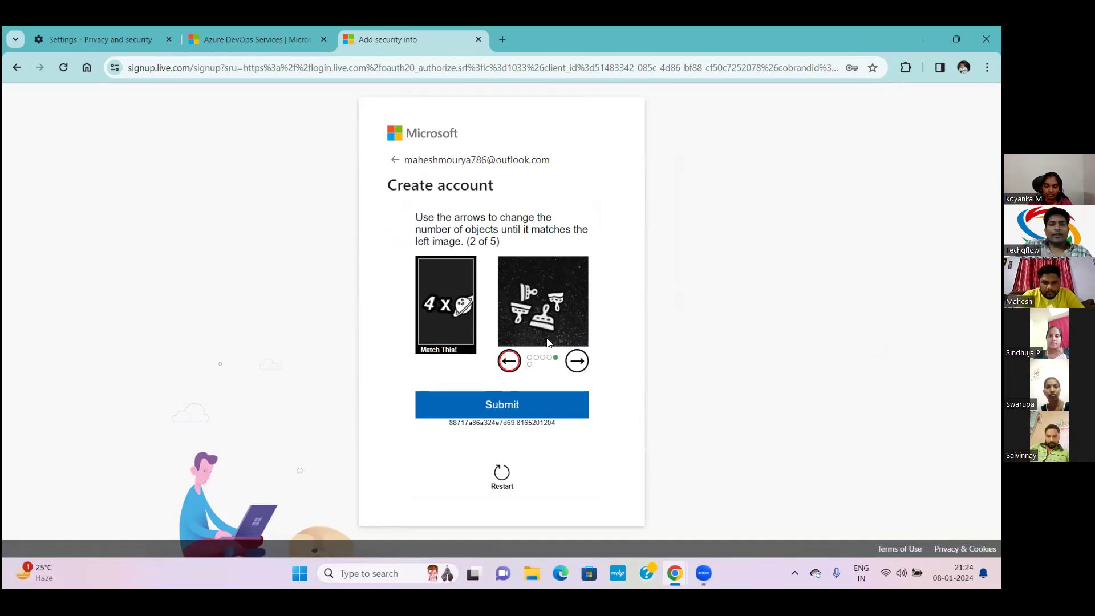
pyautogui.click(578, 359)
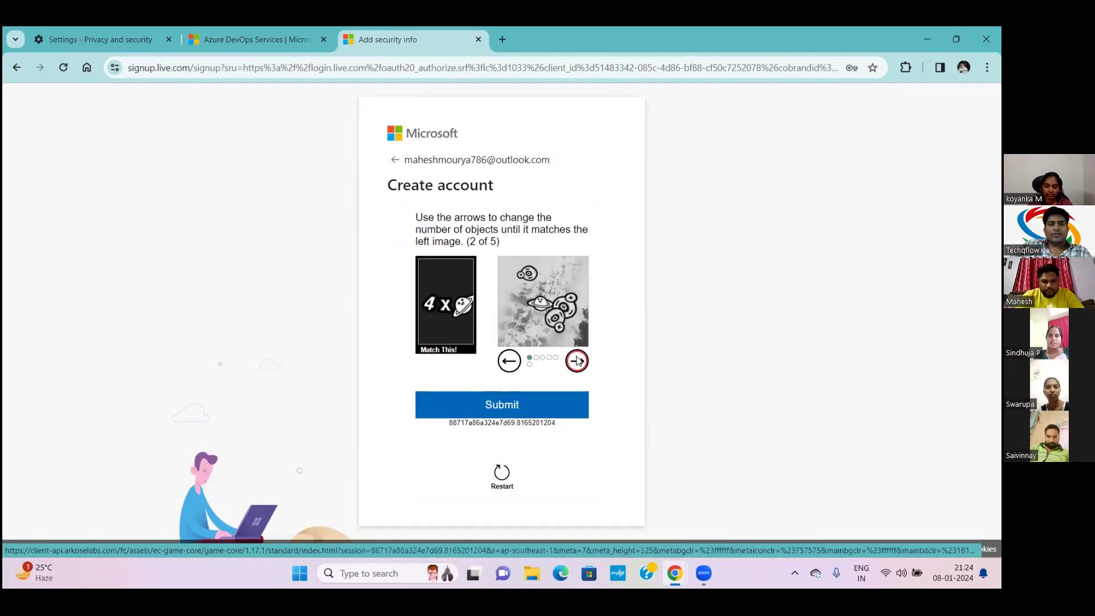
pyautogui.click(577, 359)
pyautogui.click(577, 360)
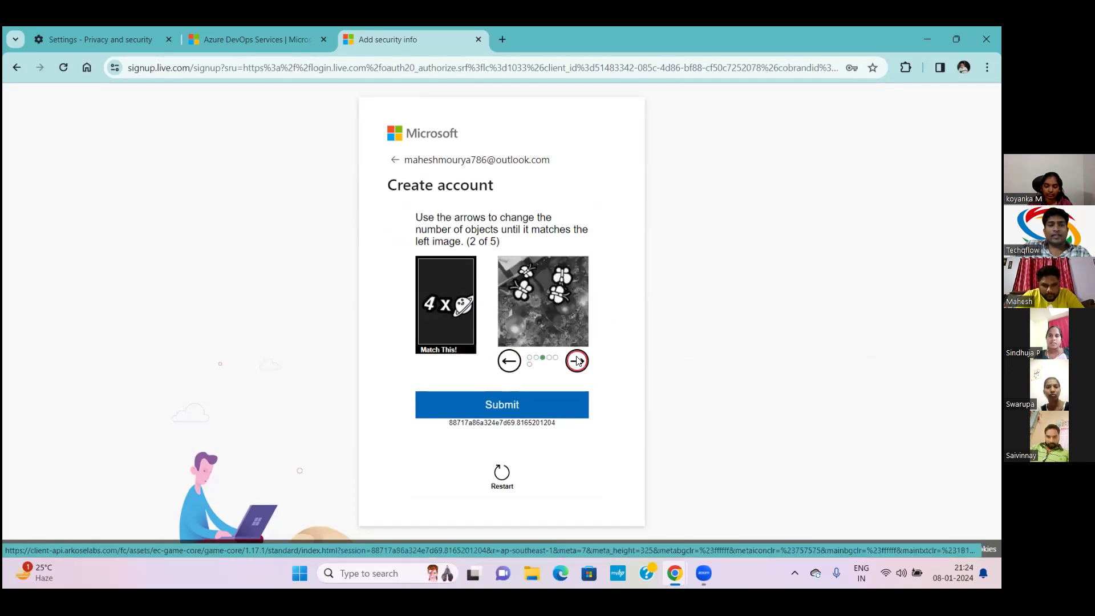
pyautogui.click(509, 361)
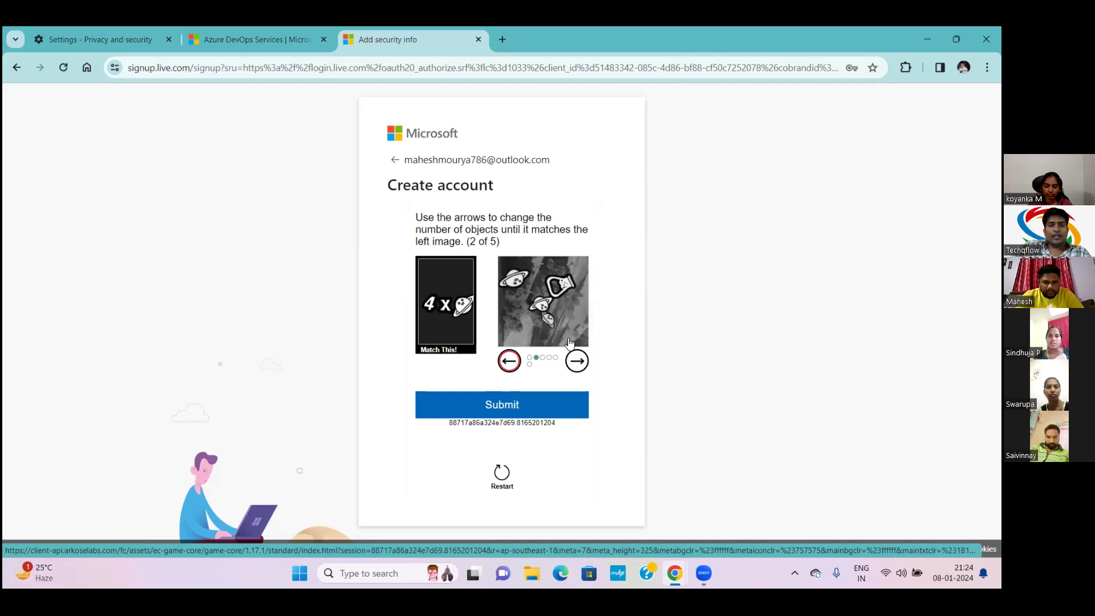
pyautogui.click(576, 361)
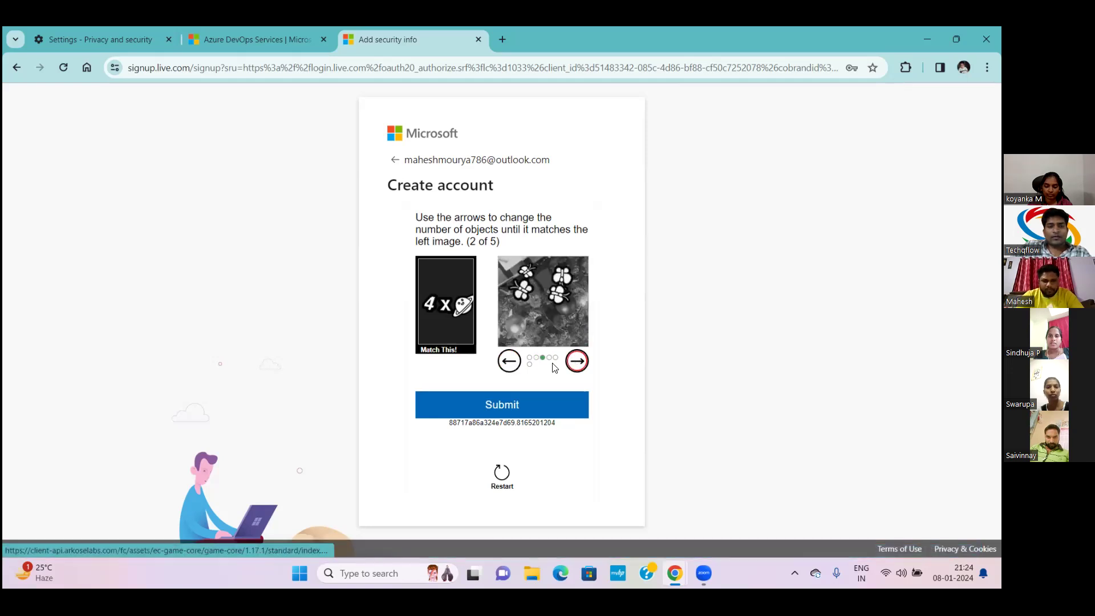
pyautogui.click(507, 360)
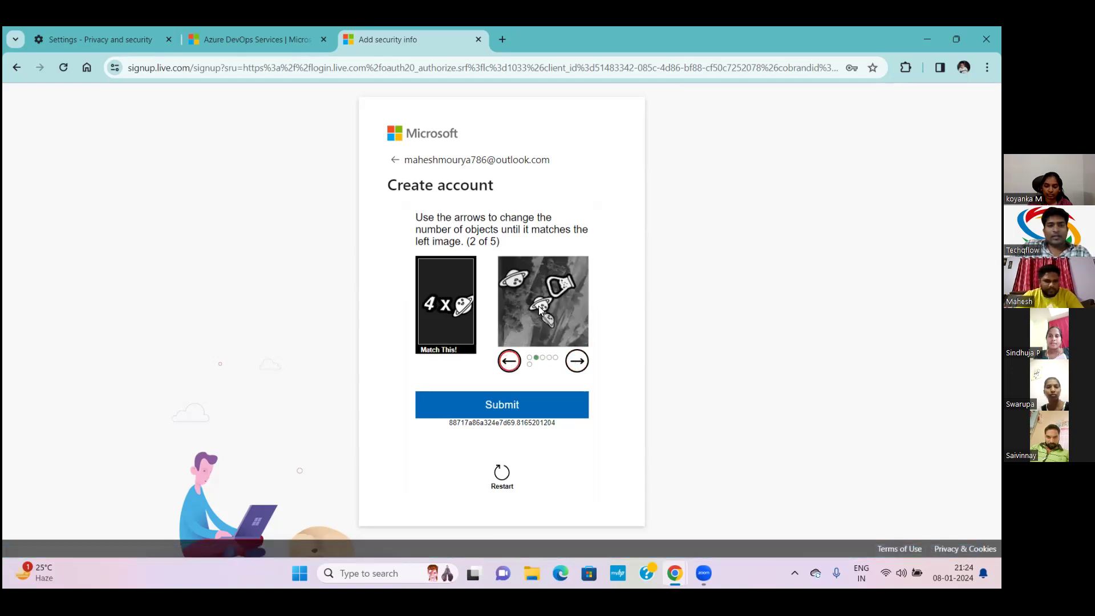
pyautogui.click(576, 362)
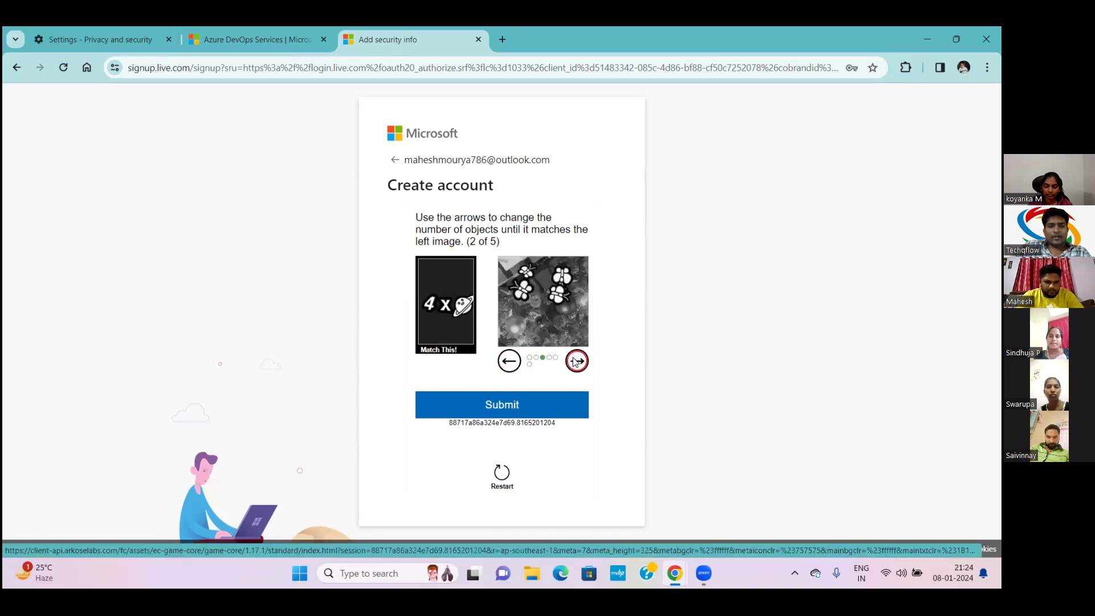
pyautogui.click(576, 362)
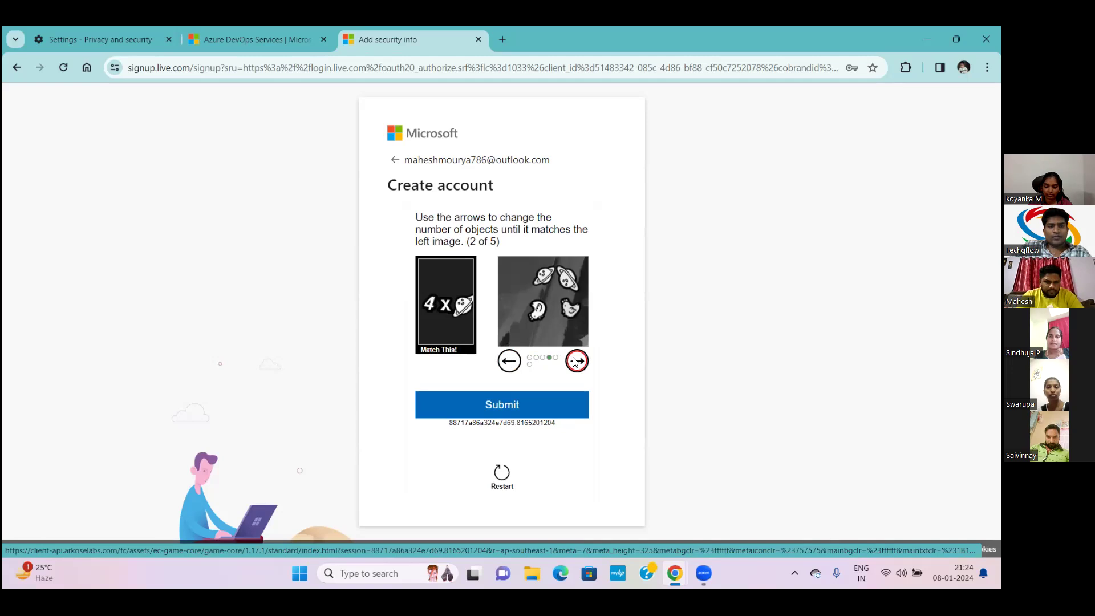
pyautogui.click(576, 361)
pyautogui.click(576, 361)
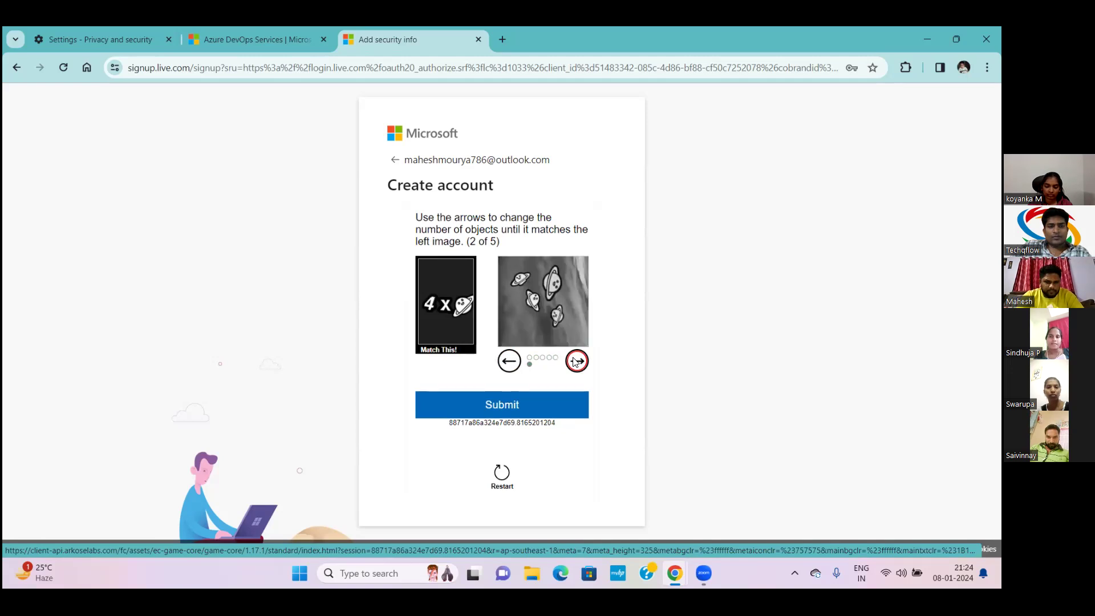
pyautogui.click(513, 411)
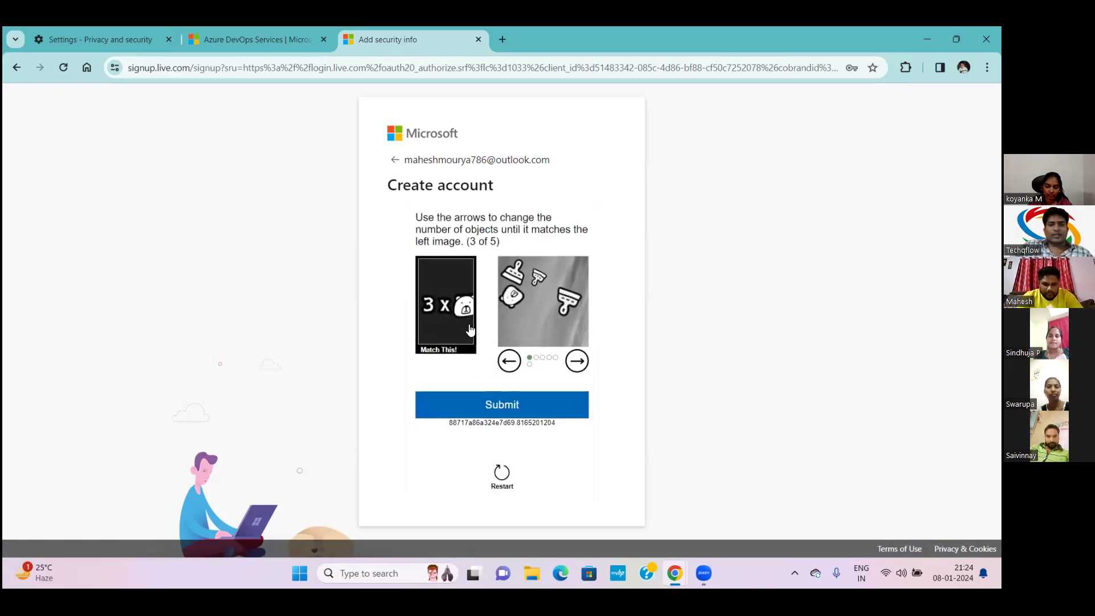
# Cycle puzzle 3's images to the three-bear match and submit it
pyautogui.click(576, 363)
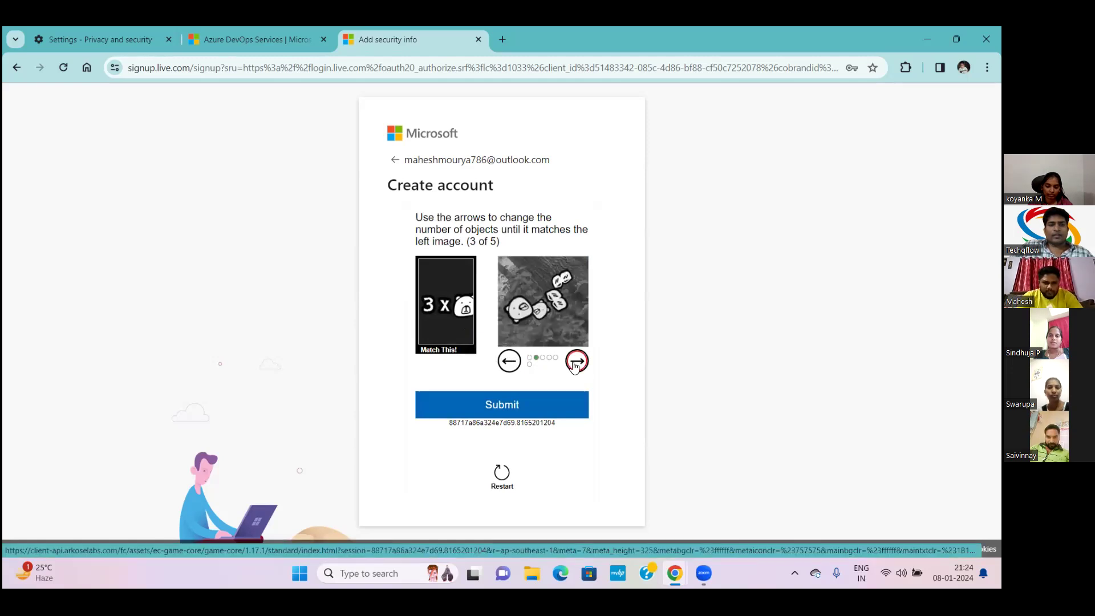
pyautogui.click(576, 364)
pyautogui.click(576, 364)
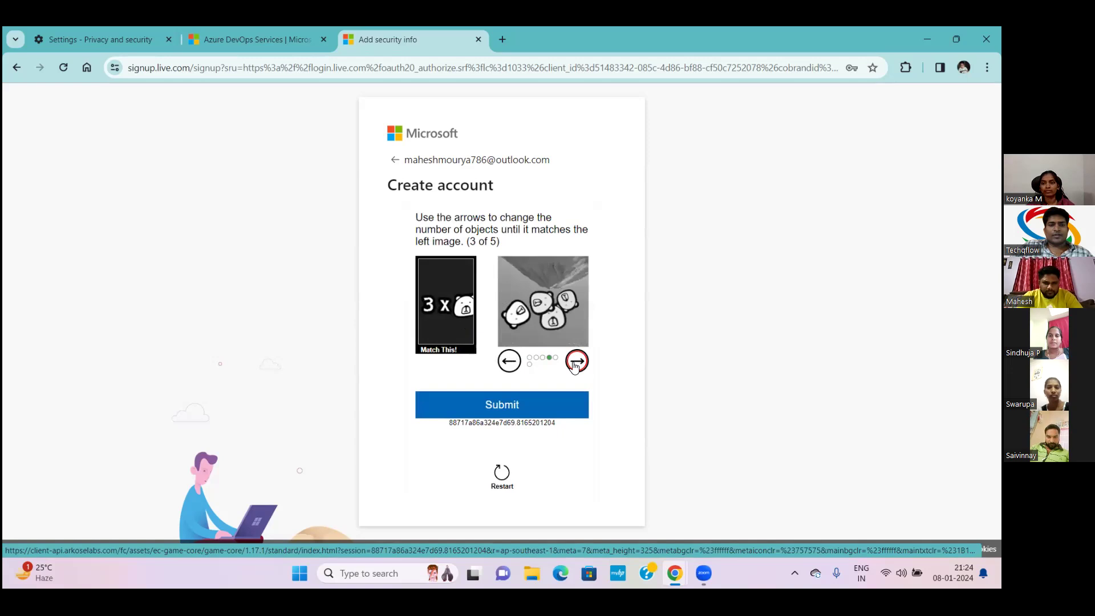
pyautogui.click(576, 363)
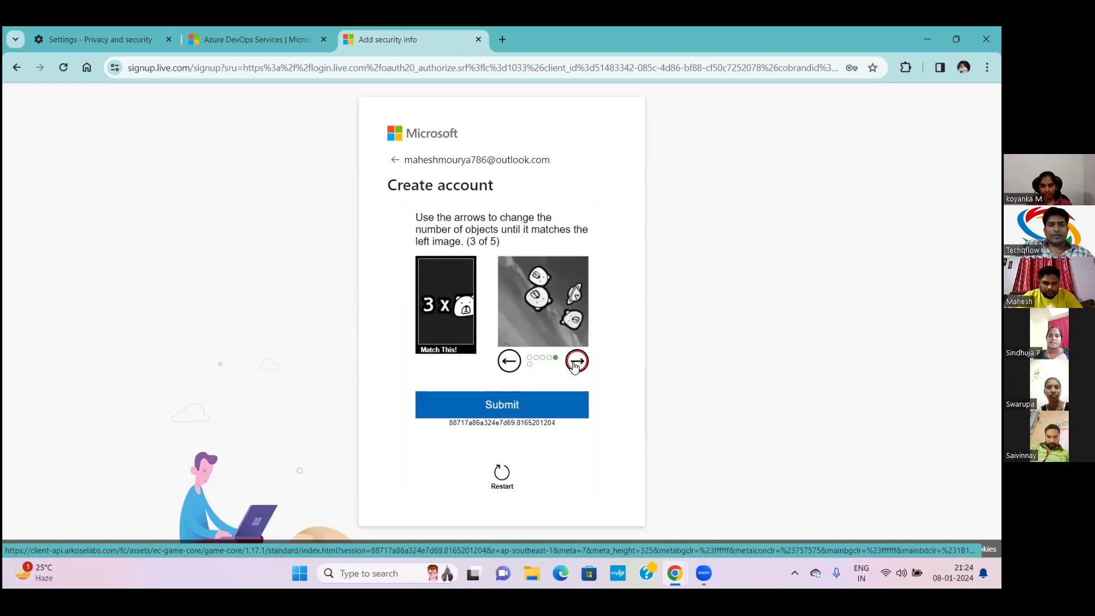
pyautogui.click(576, 364)
pyautogui.click(576, 364)
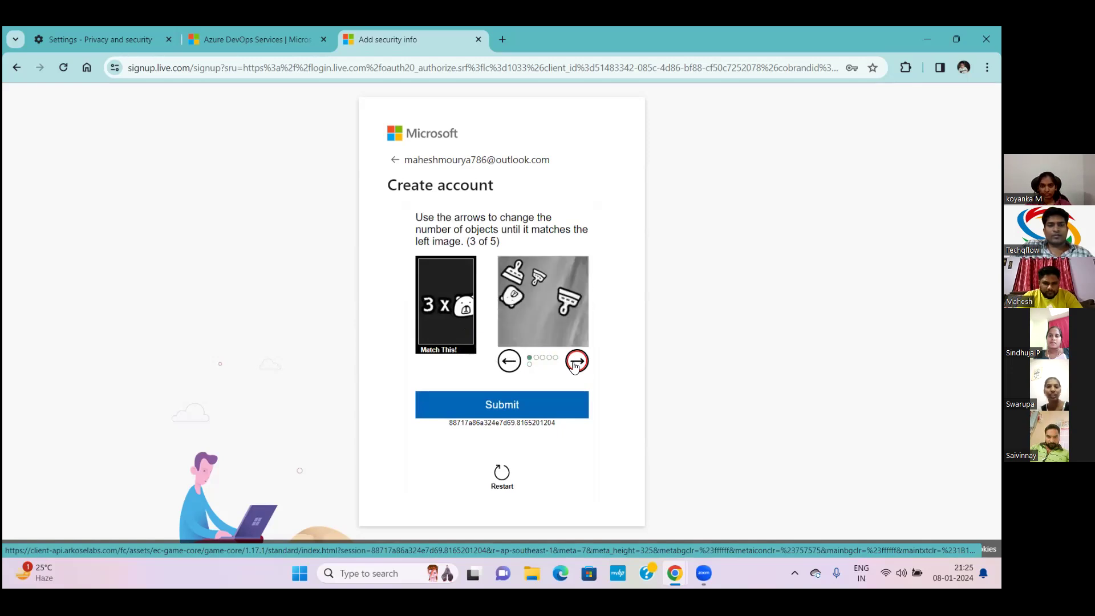
pyautogui.click(576, 364)
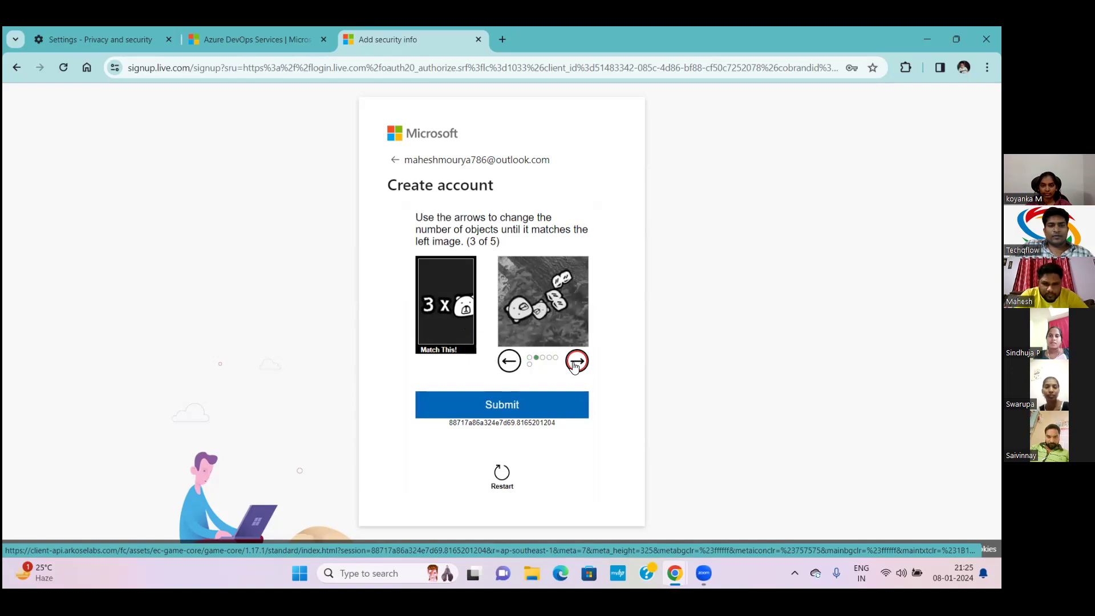
pyautogui.click(576, 364)
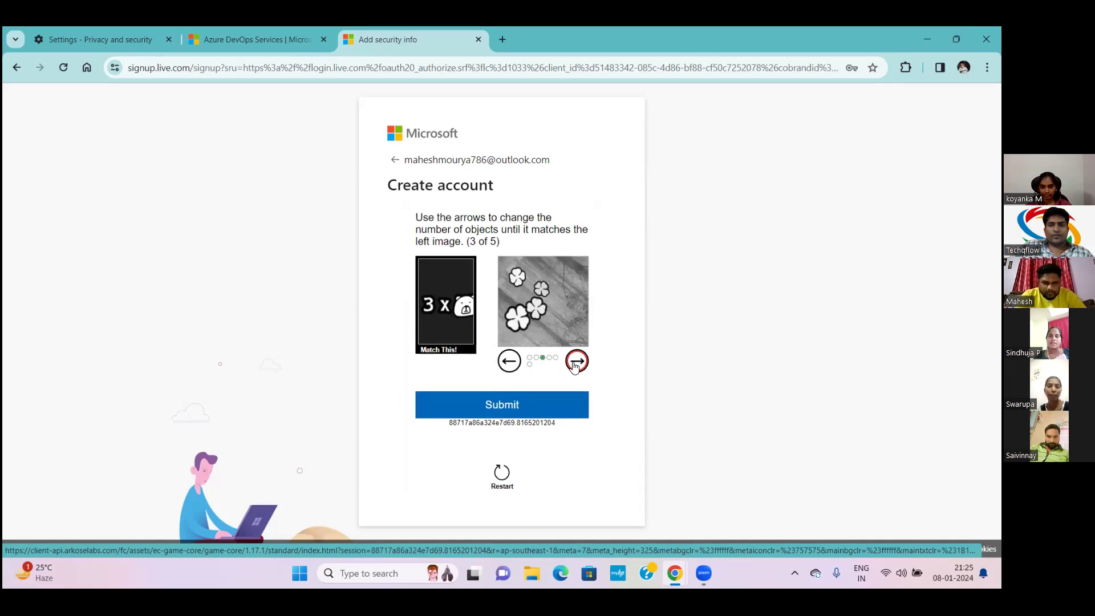
pyautogui.click(576, 363)
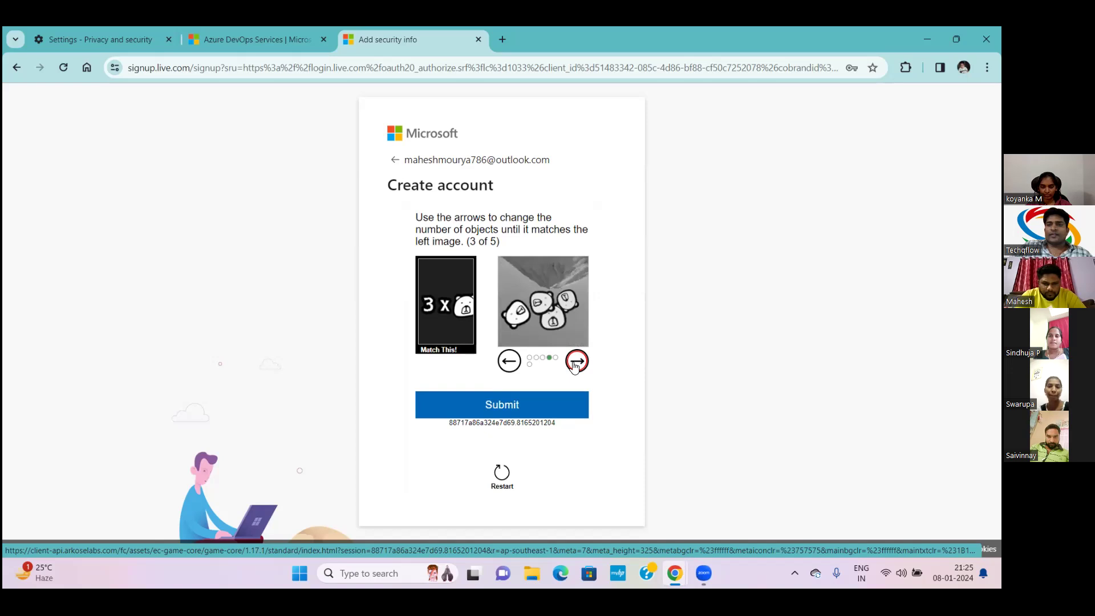
pyautogui.click(576, 363)
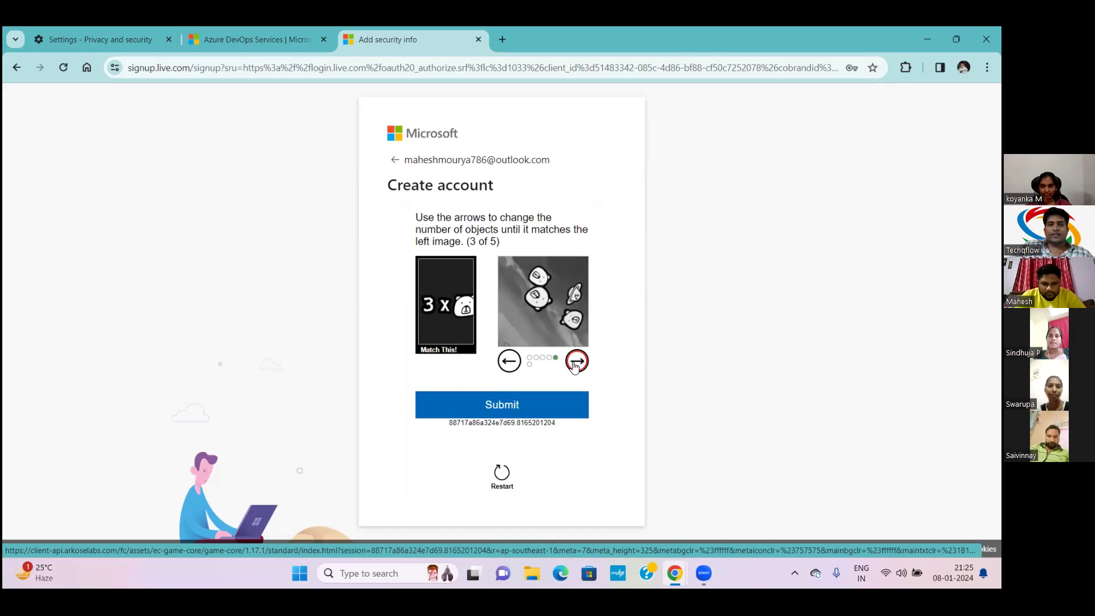
pyautogui.click(576, 363)
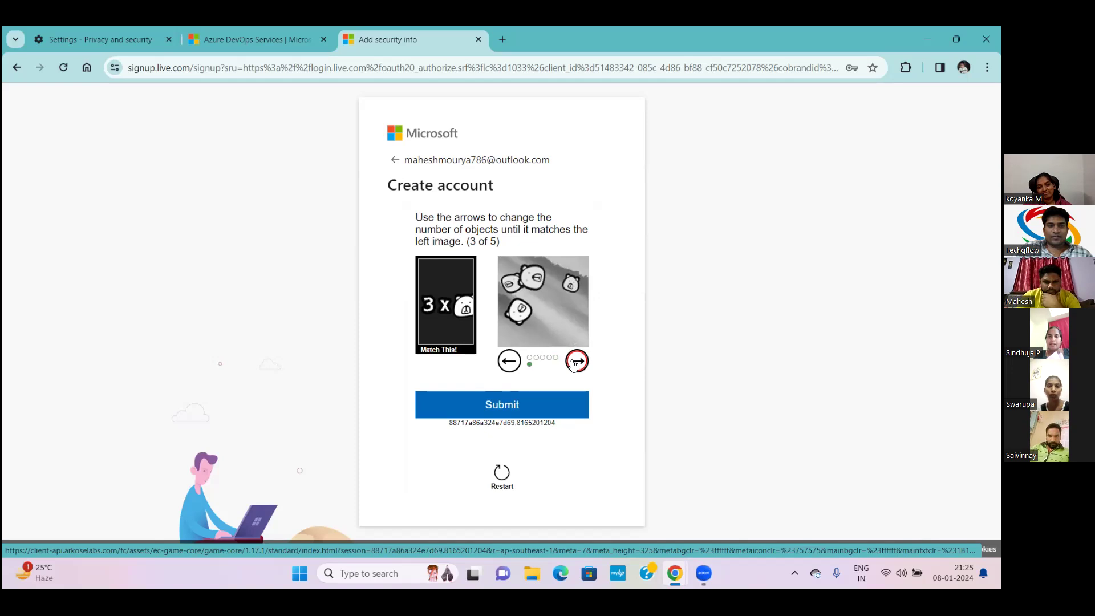
pyautogui.click(576, 362)
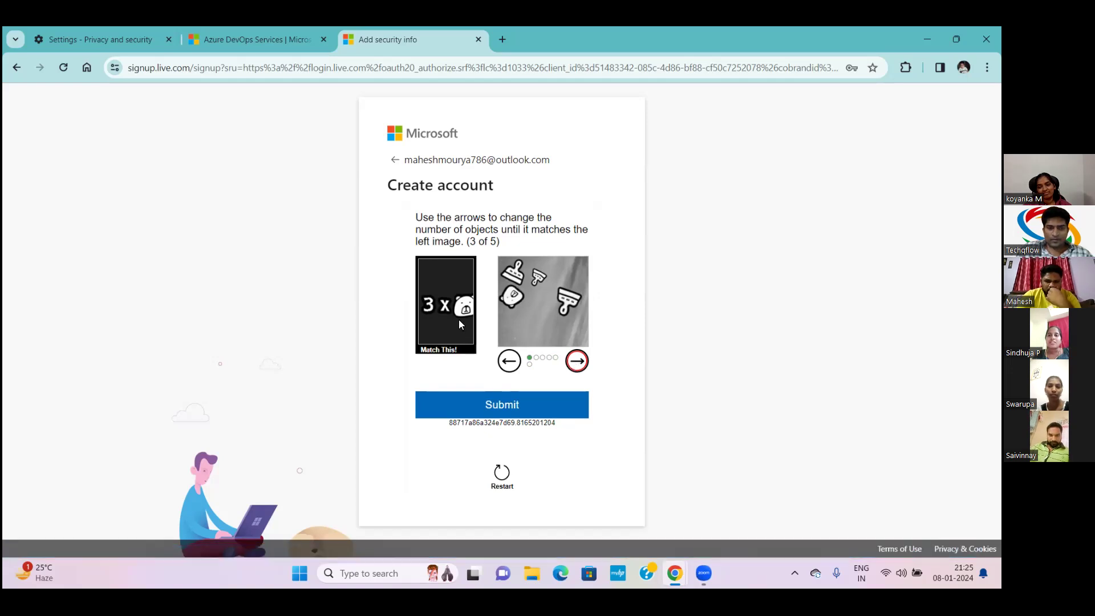
pyautogui.click(574, 361)
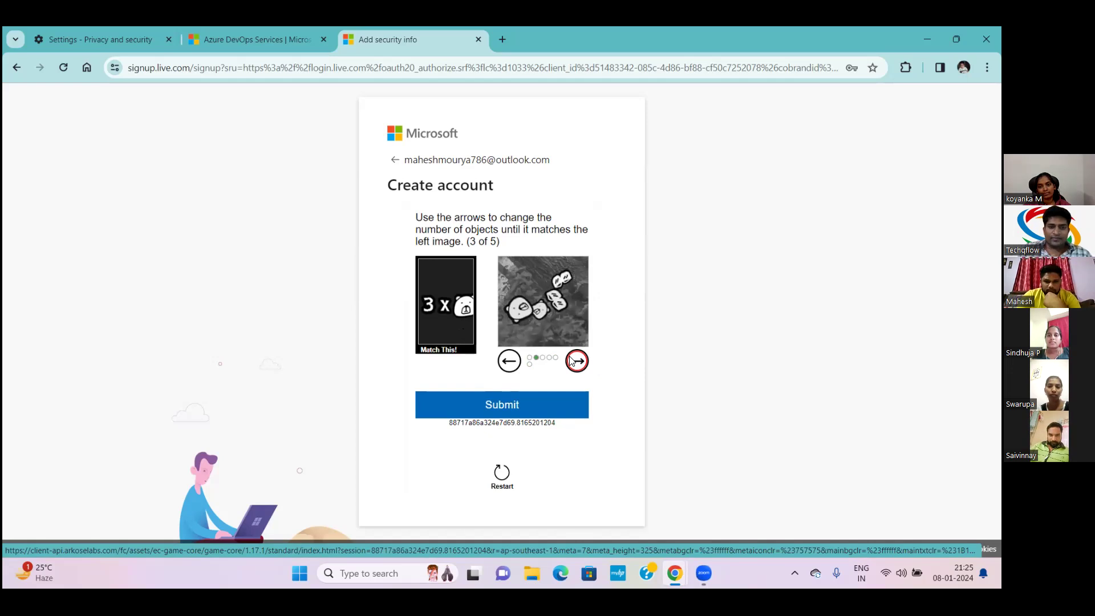
pyautogui.click(506, 408)
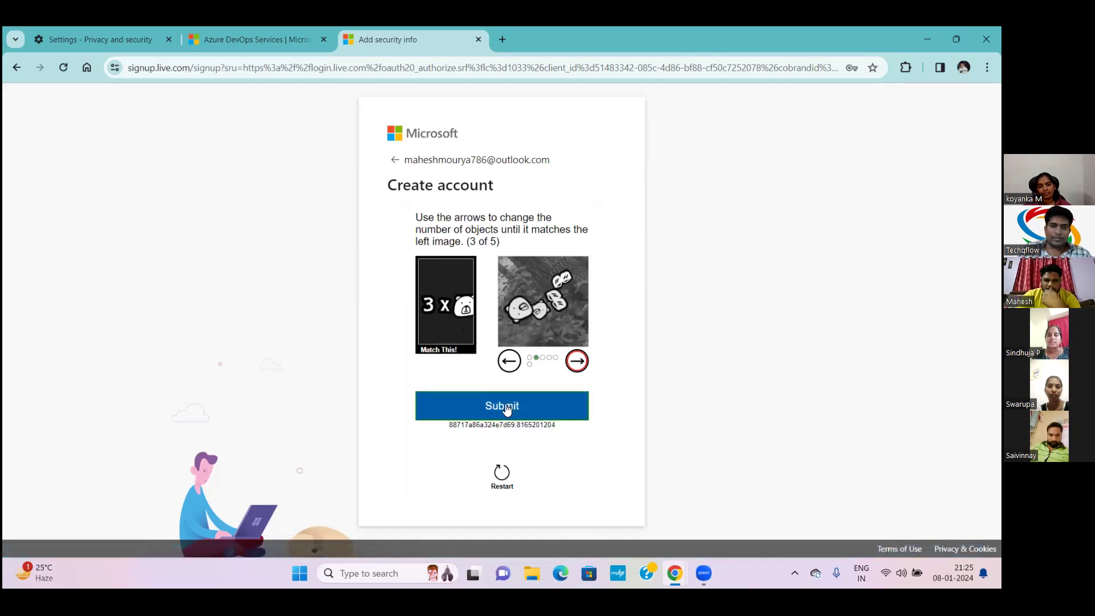
pyautogui.click(506, 410)
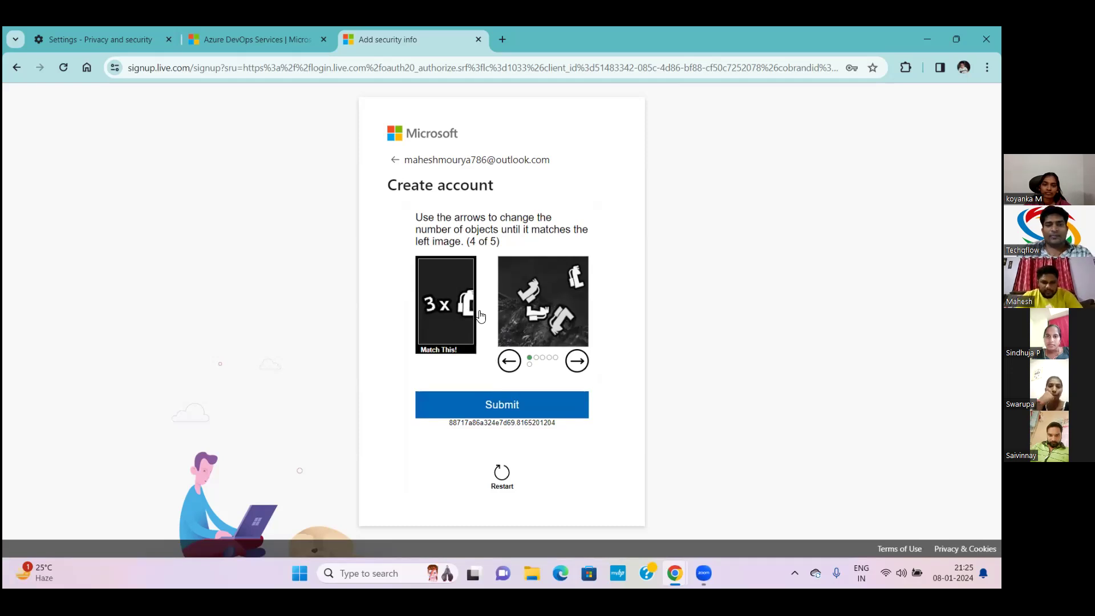
# Cycle puzzle 4's images to a three-matching-objects image and submit it
pyautogui.click(573, 361)
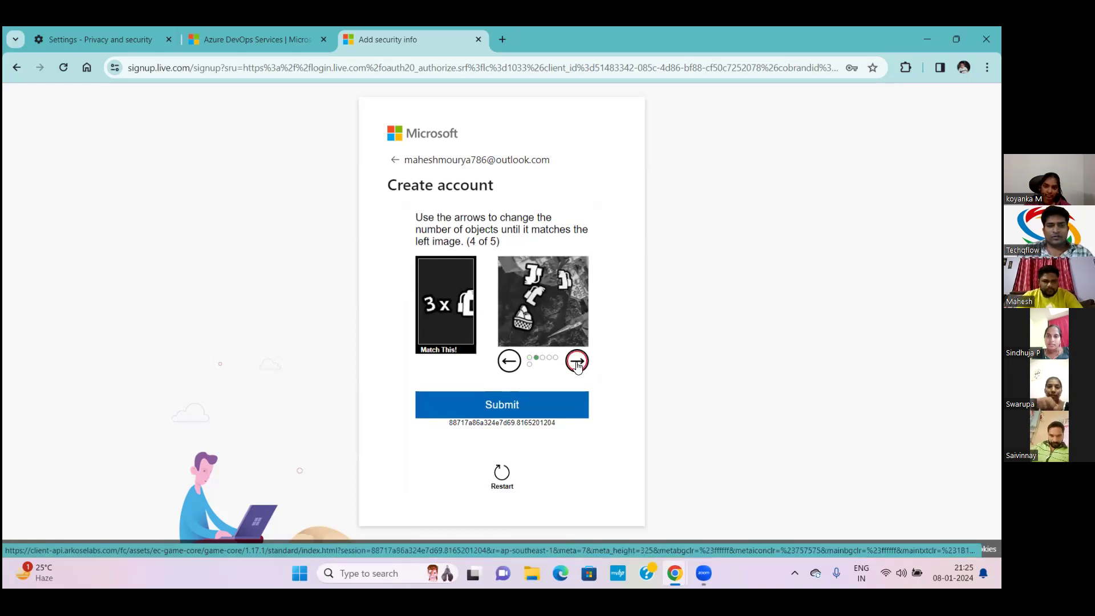
pyautogui.click(577, 364)
pyautogui.click(578, 364)
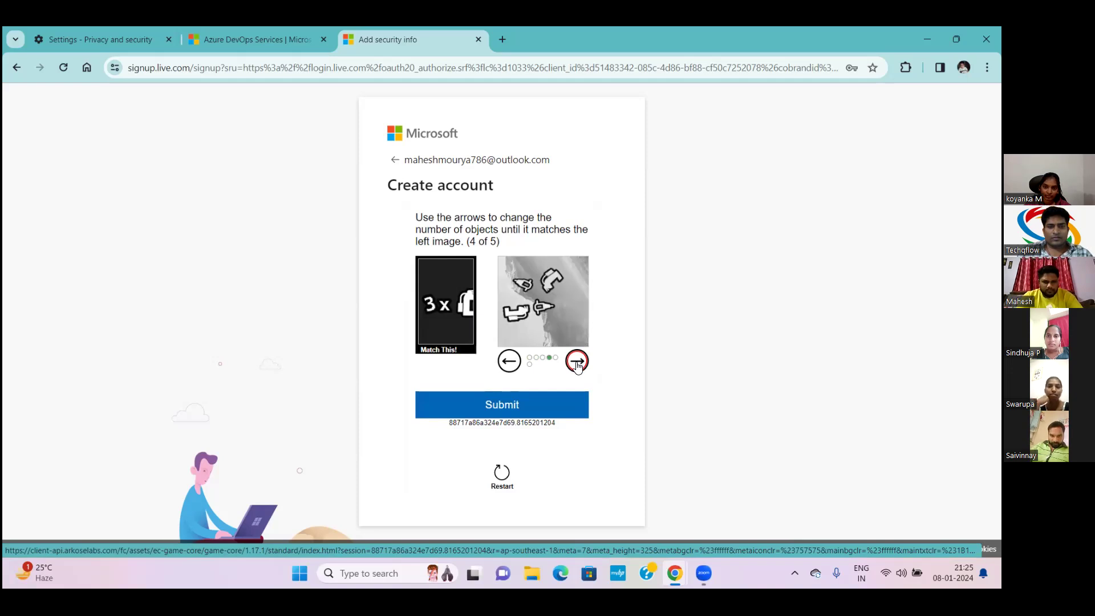
pyautogui.click(577, 363)
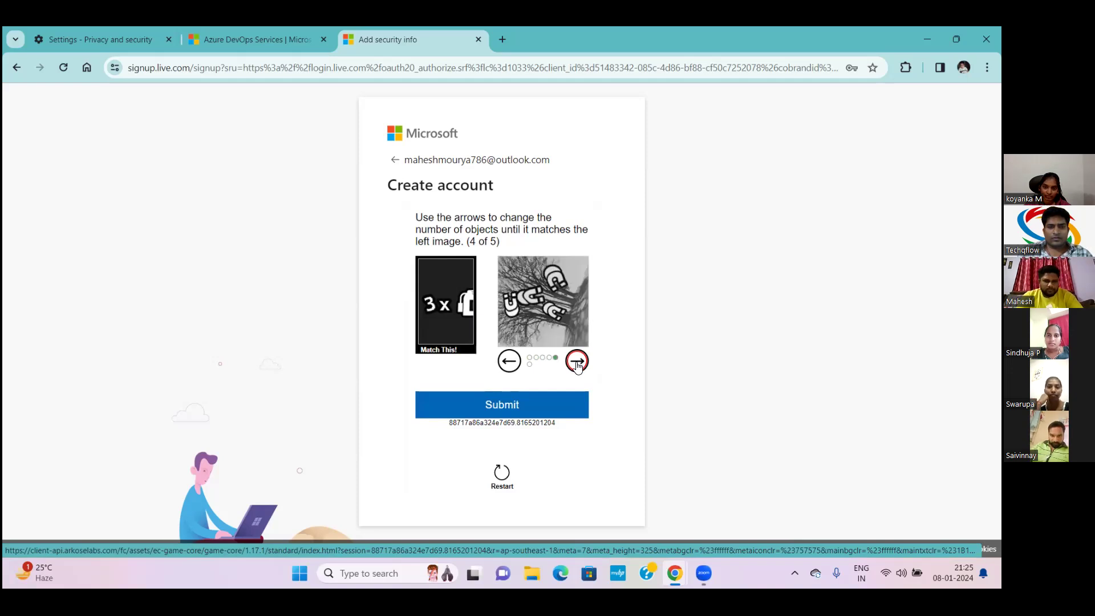
pyautogui.click(577, 364)
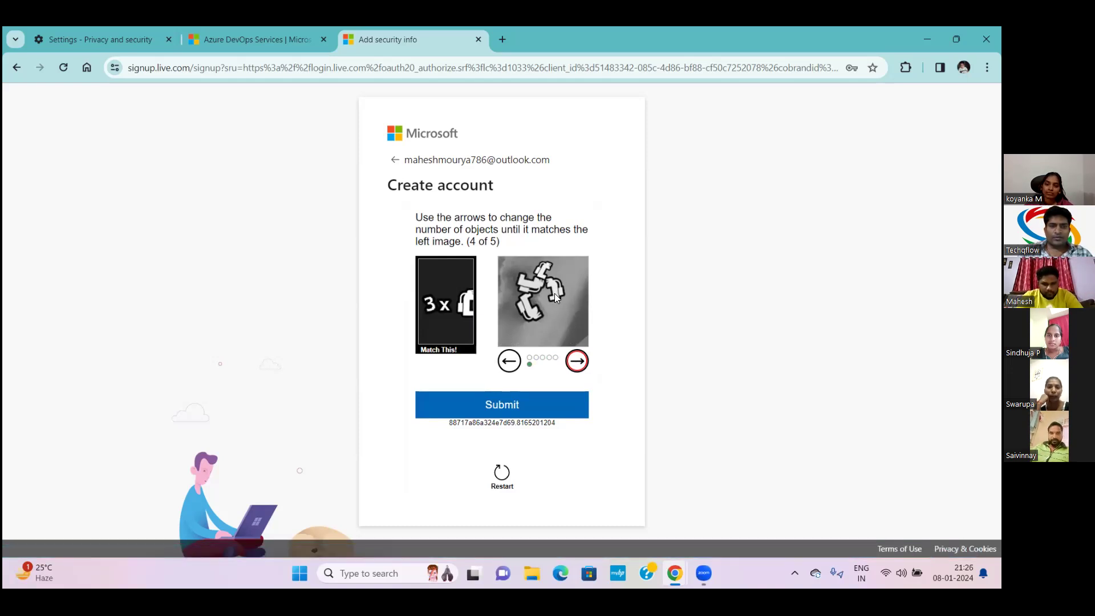
pyautogui.click(576, 363)
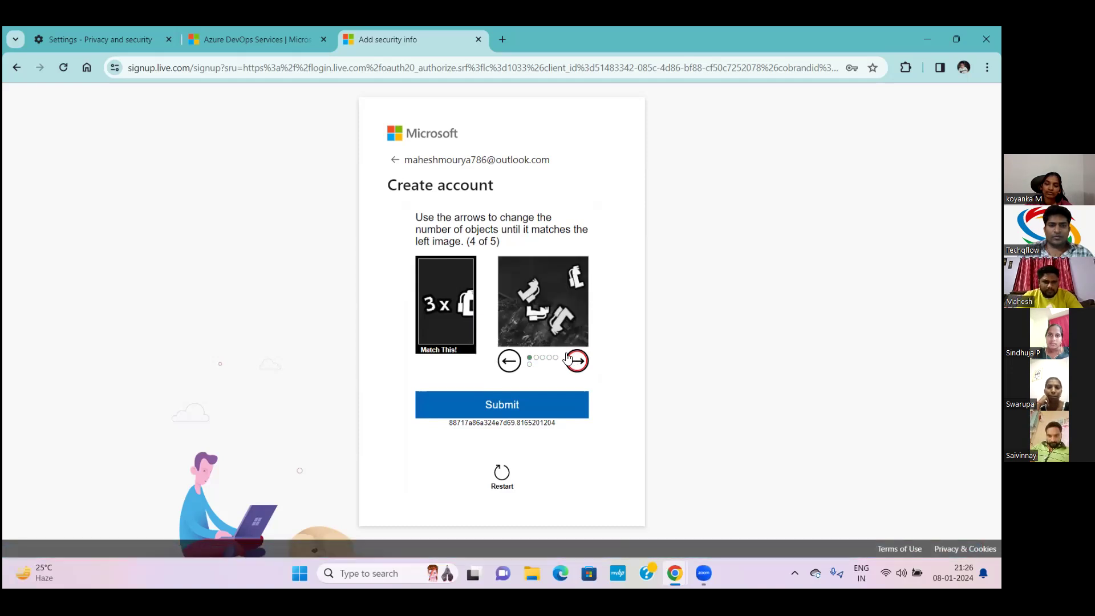
pyautogui.click(576, 360)
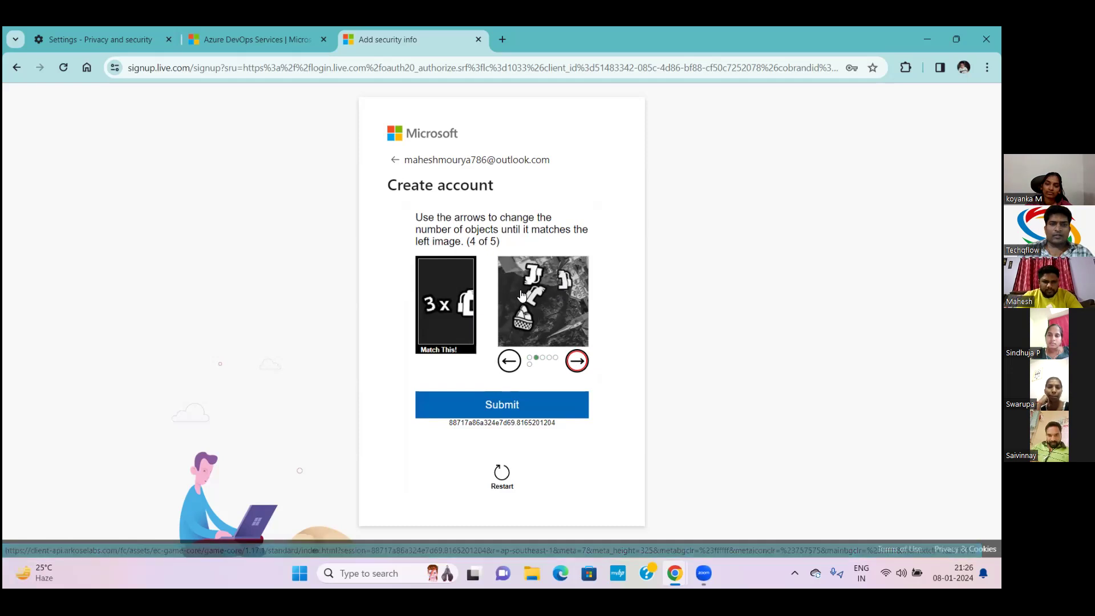
pyautogui.click(503, 406)
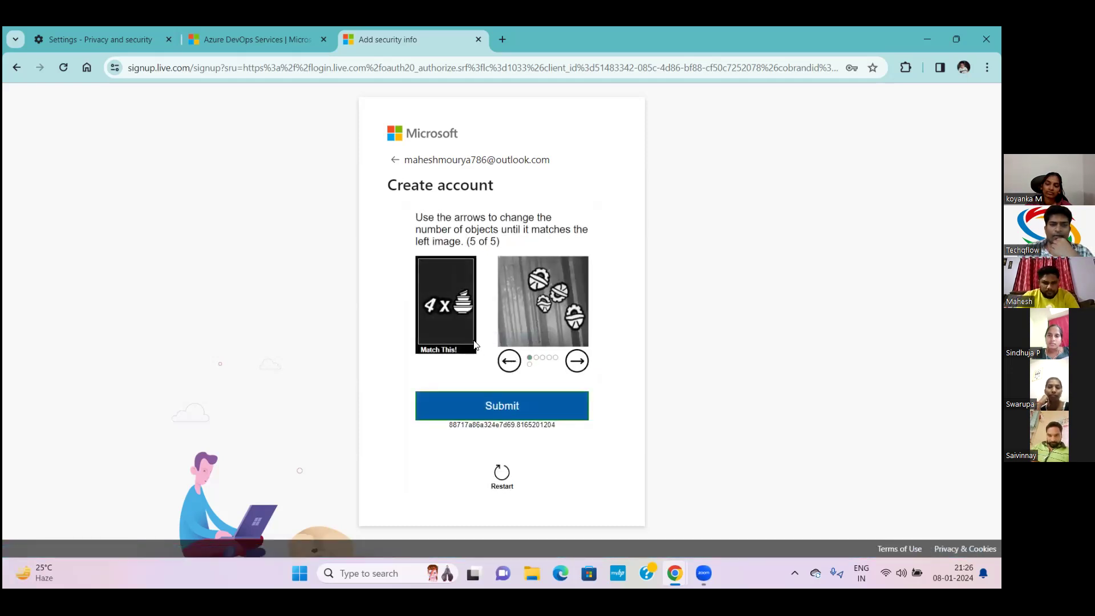
# Cycle puzzle 5 to a four-object match, submit, then start a new puzzle round after failing
pyautogui.click(576, 361)
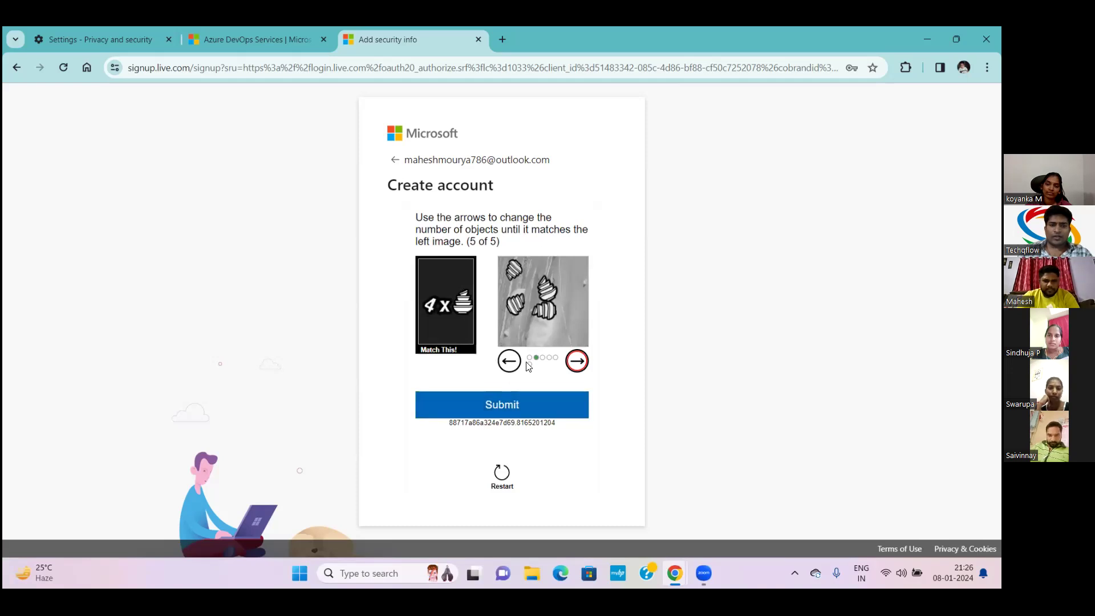
pyautogui.click(576, 359)
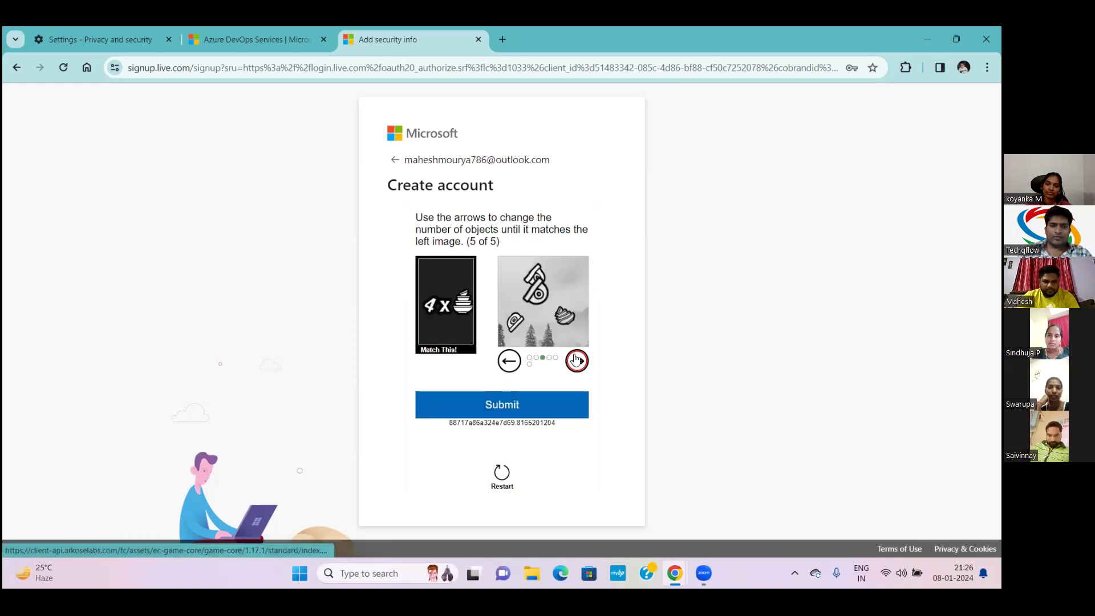
pyautogui.click(576, 360)
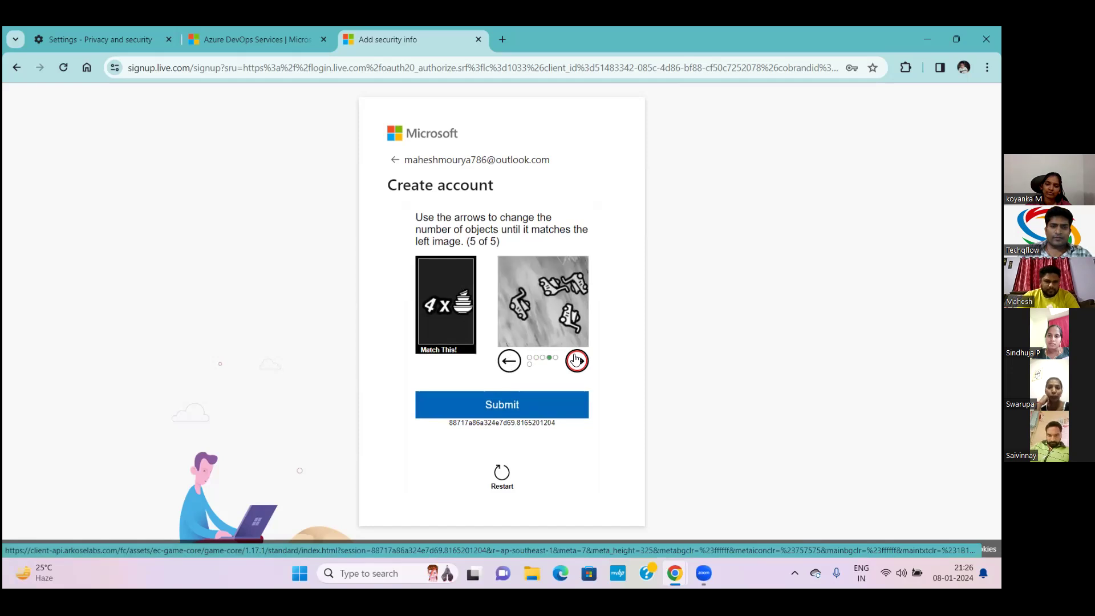
pyautogui.click(576, 359)
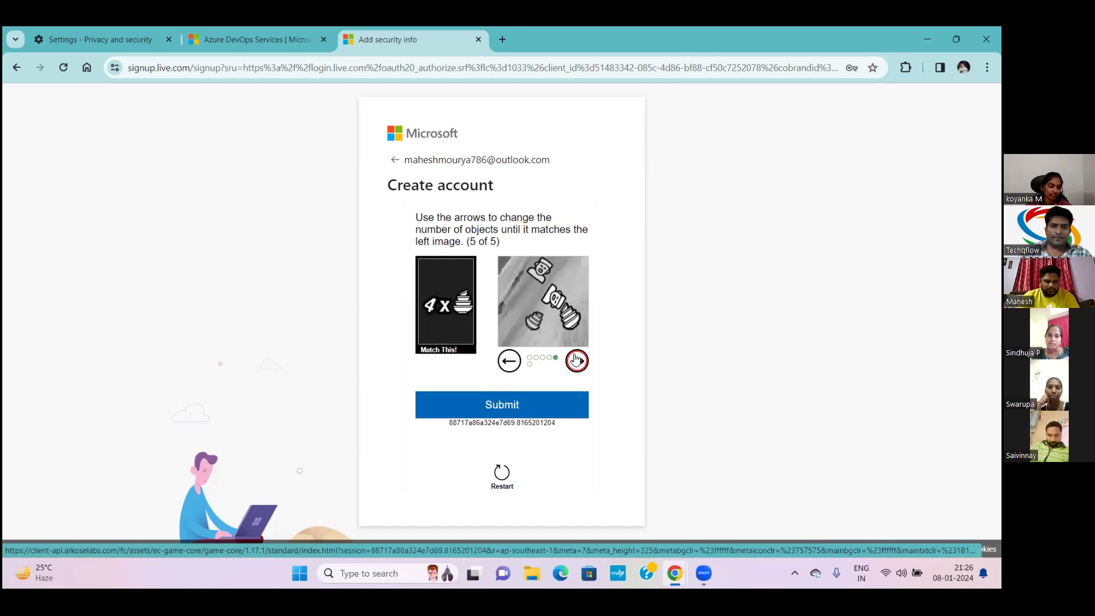
pyautogui.click(576, 359)
pyautogui.click(576, 359)
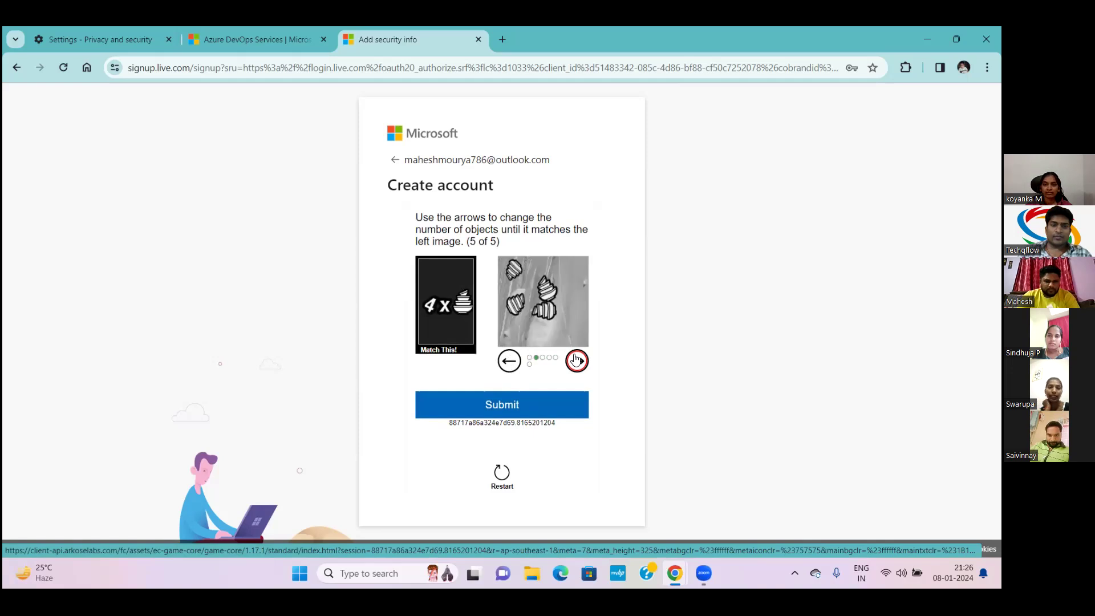
pyautogui.click(512, 407)
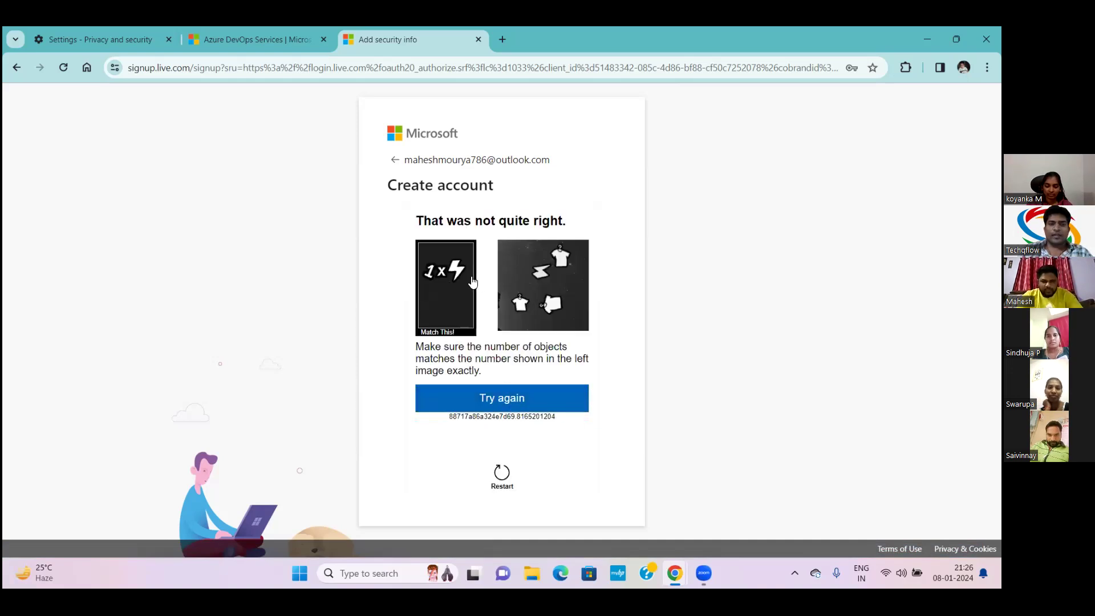
pyautogui.click(526, 399)
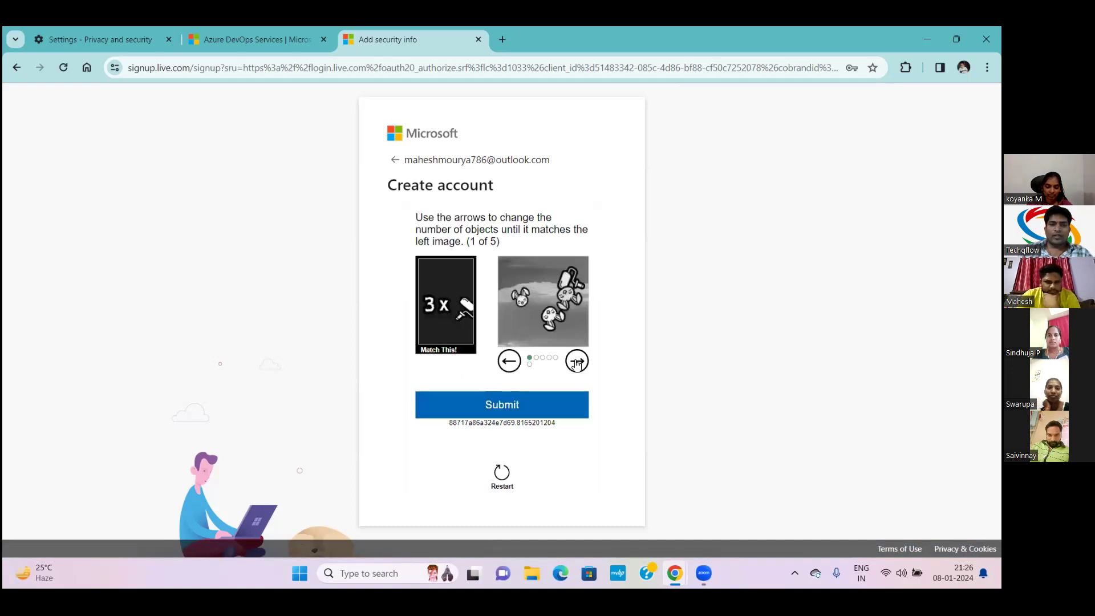
# Cycle the images to find three matching objects and submit the first puzzle
pyautogui.click(578, 362)
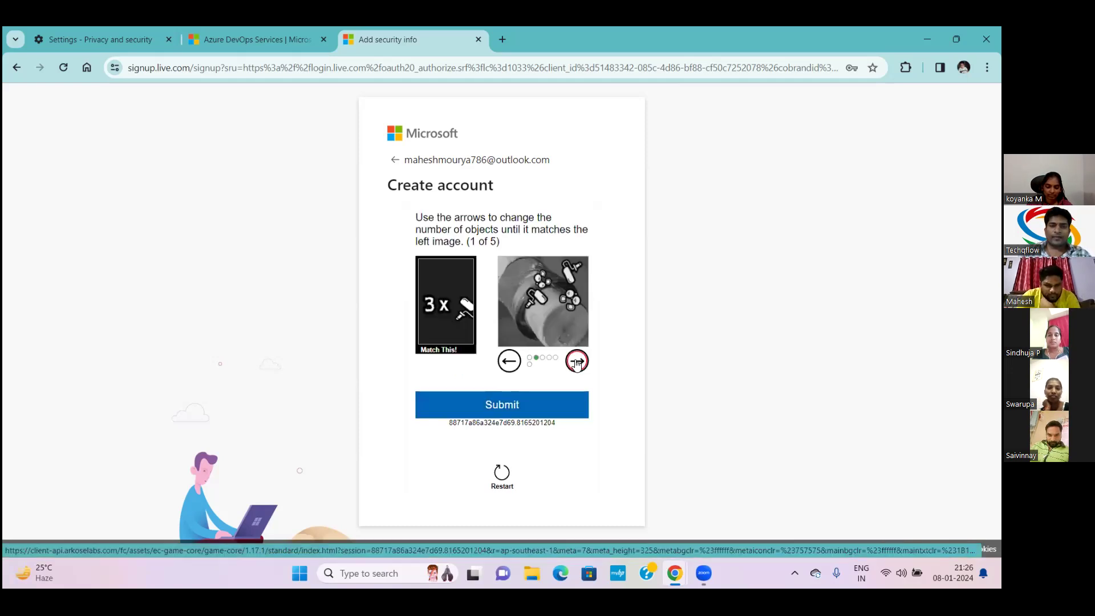
pyautogui.click(578, 362)
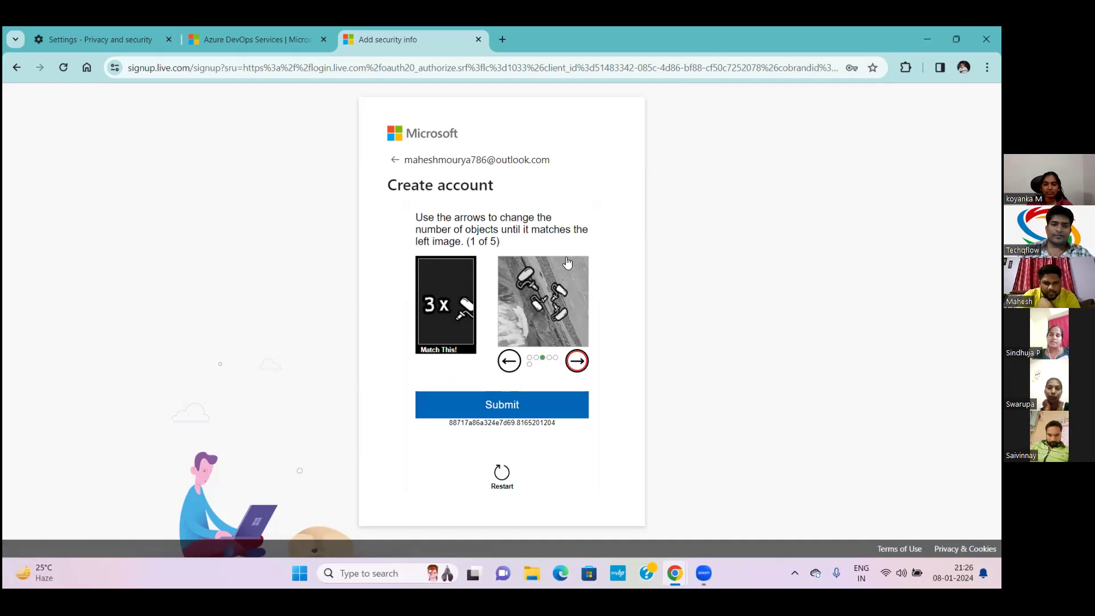
pyautogui.click(578, 360)
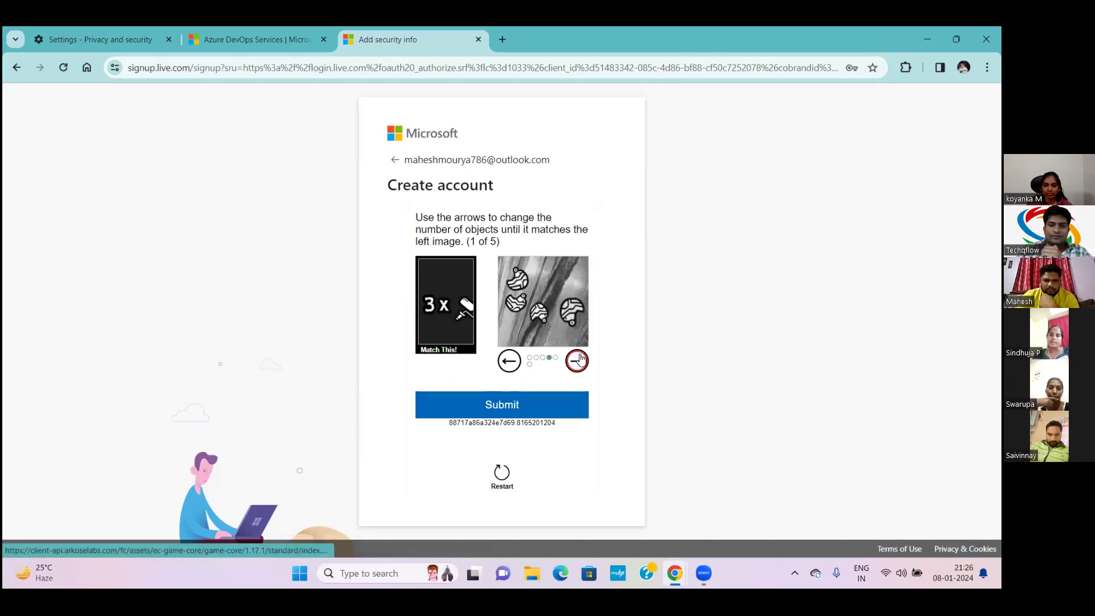
pyautogui.click(578, 359)
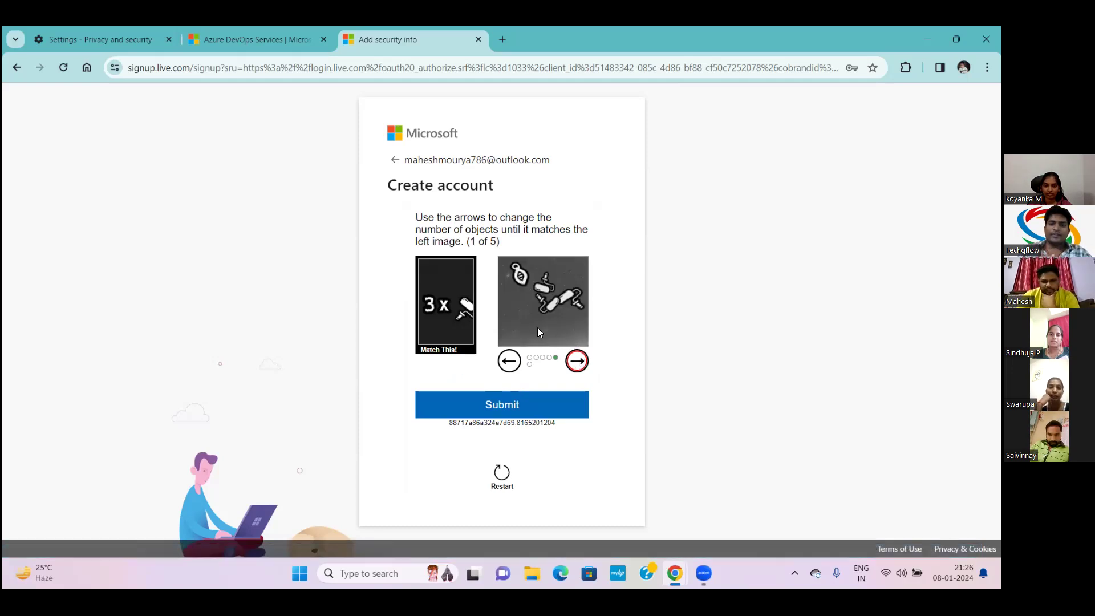
pyautogui.click(541, 402)
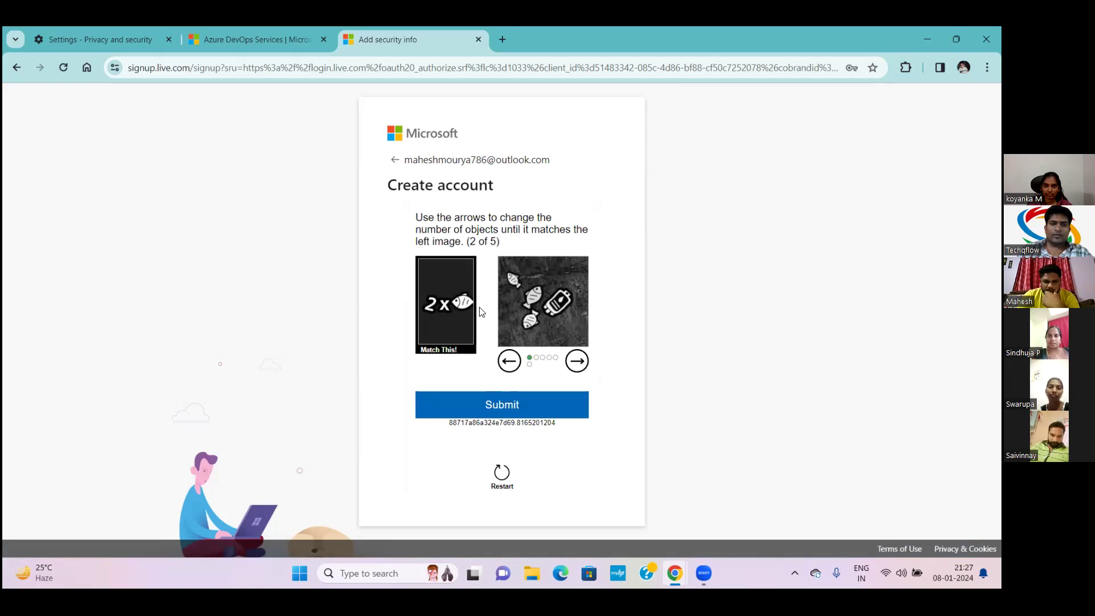
# Match two objects in the second puzzle and submit it
pyautogui.click(577, 364)
pyautogui.click(576, 364)
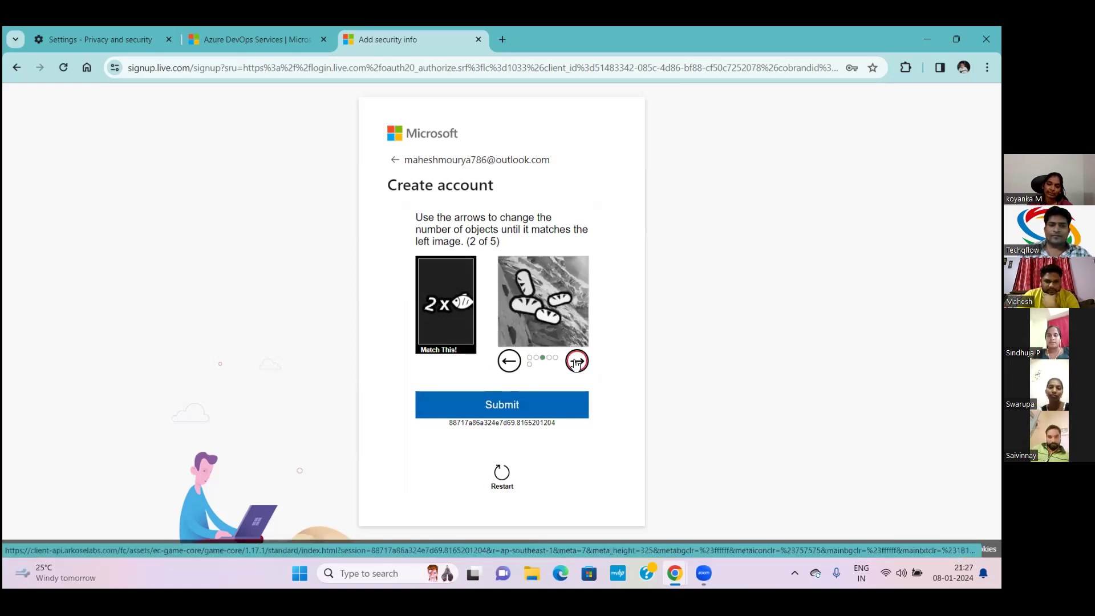
pyautogui.click(577, 364)
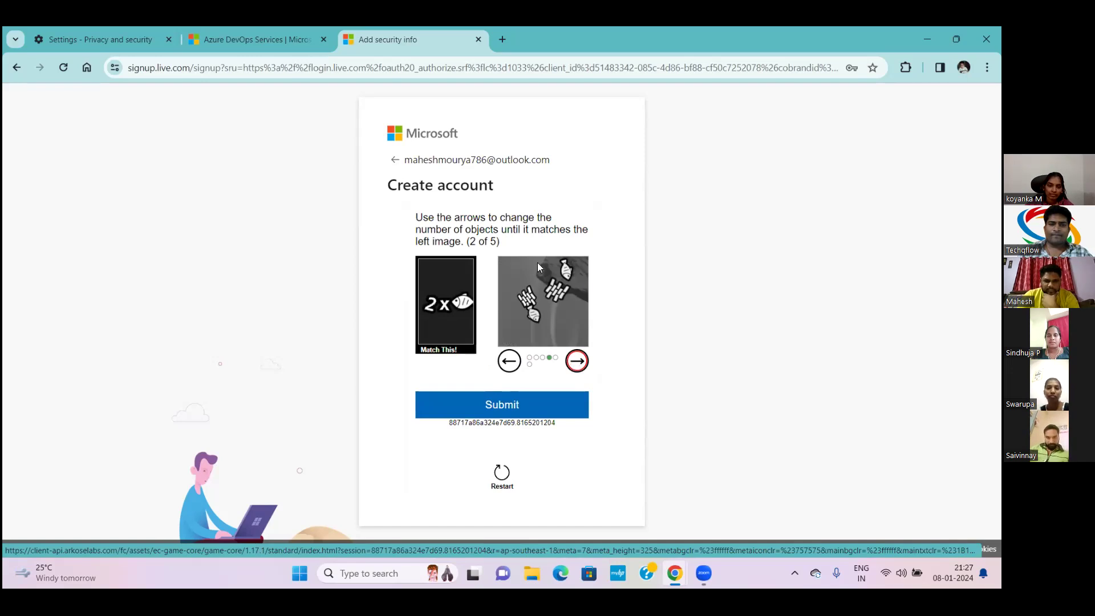
pyautogui.click(535, 401)
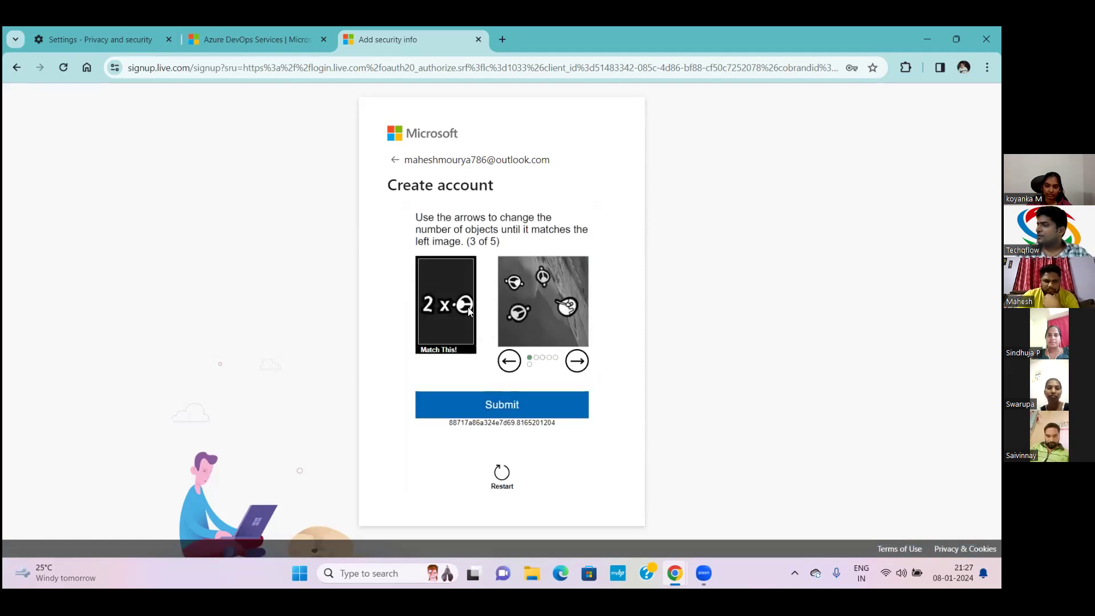
# Cycle through all arrangements for two matching objects and submit the third puzzle
pyautogui.click(578, 361)
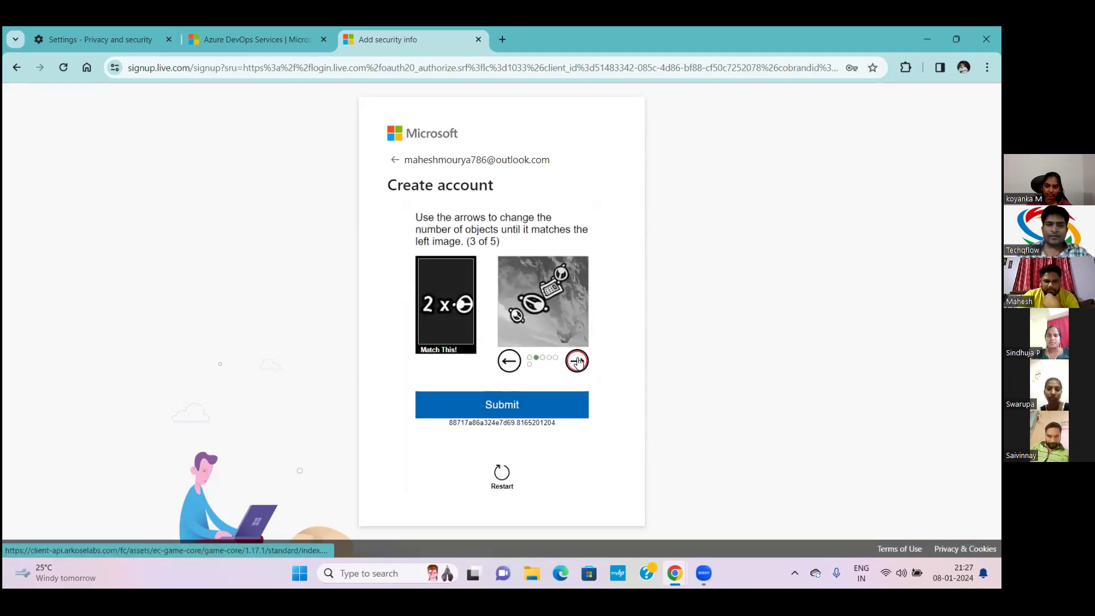
pyautogui.click(578, 361)
pyautogui.click(578, 361)
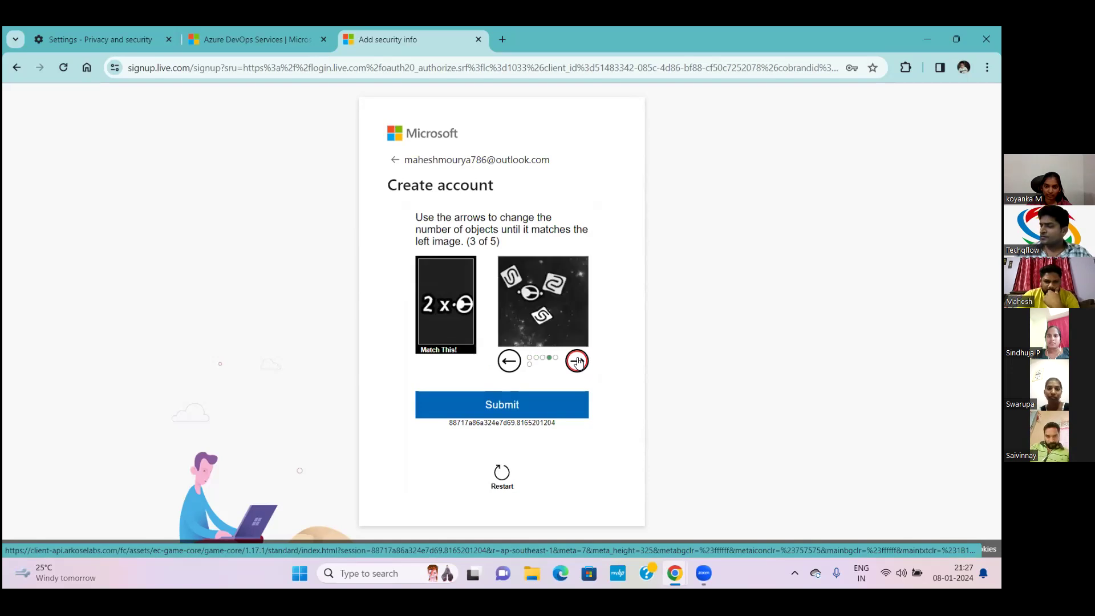
pyautogui.click(578, 361)
pyautogui.click(578, 361)
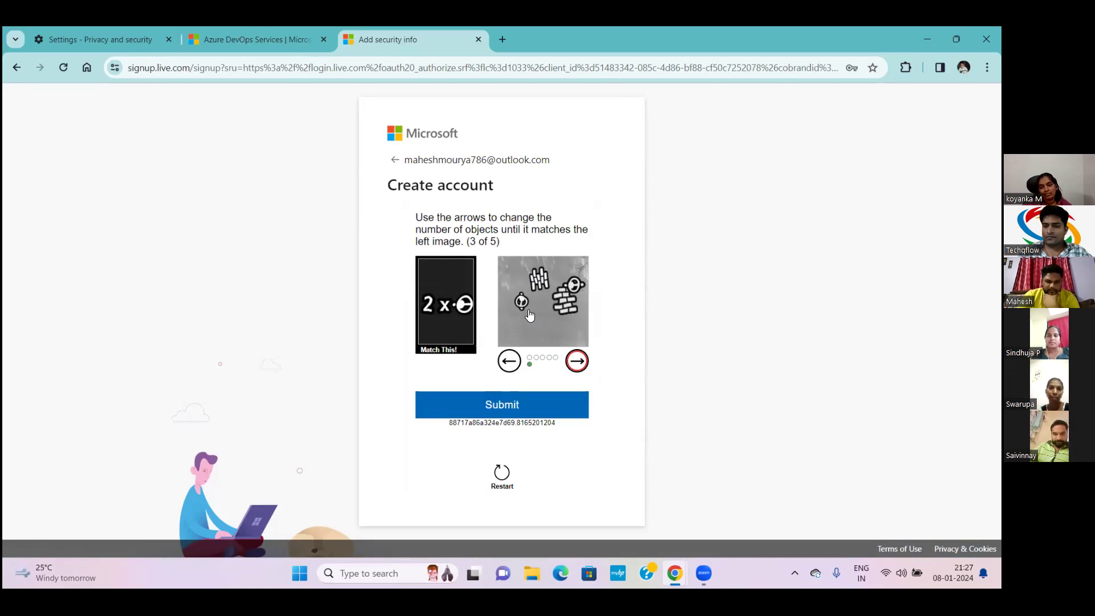
pyautogui.click(520, 415)
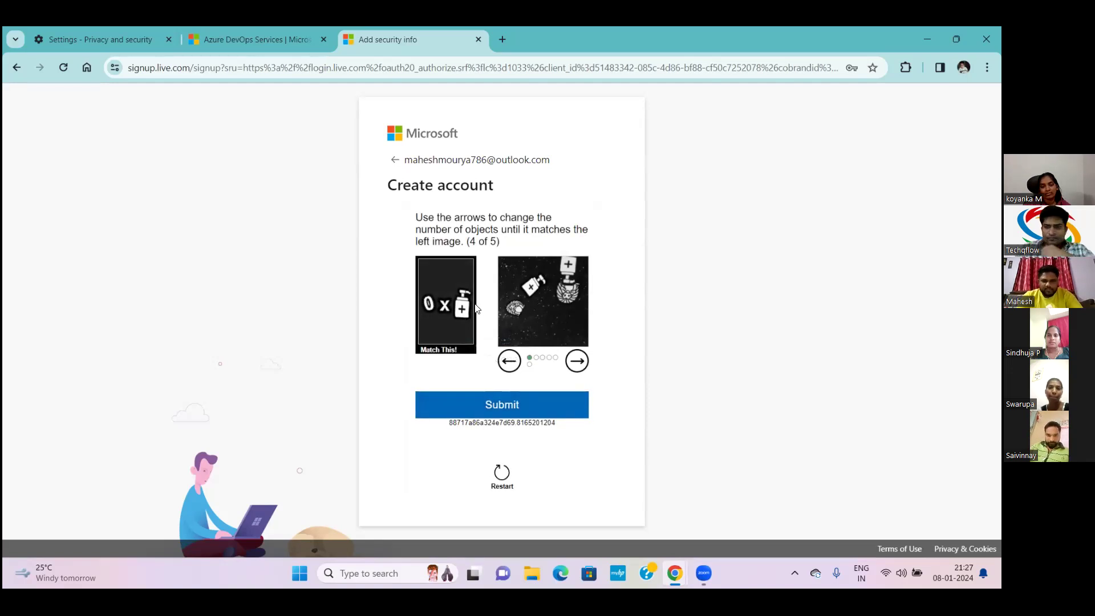
# Find the picture matching the count for puzzle four and submit it
pyautogui.click(577, 358)
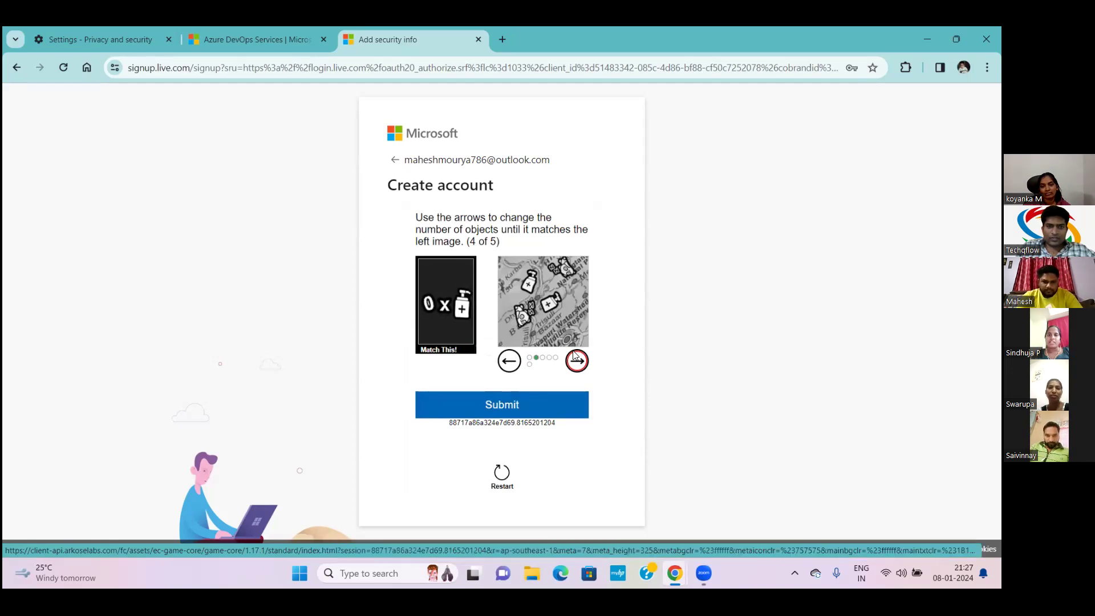
pyautogui.click(577, 358)
pyautogui.click(575, 357)
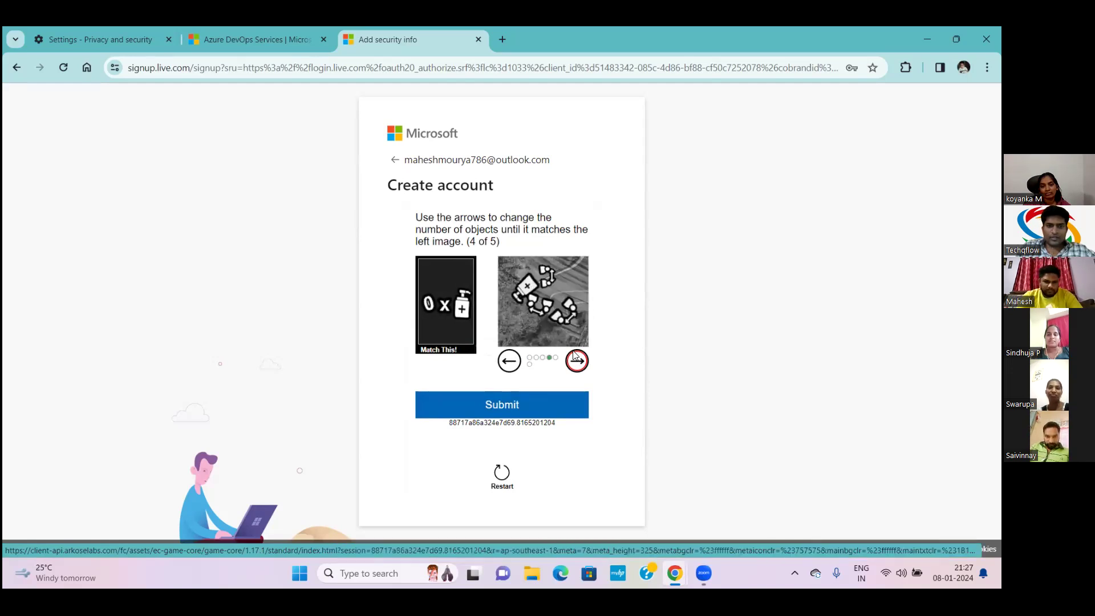
pyautogui.click(576, 357)
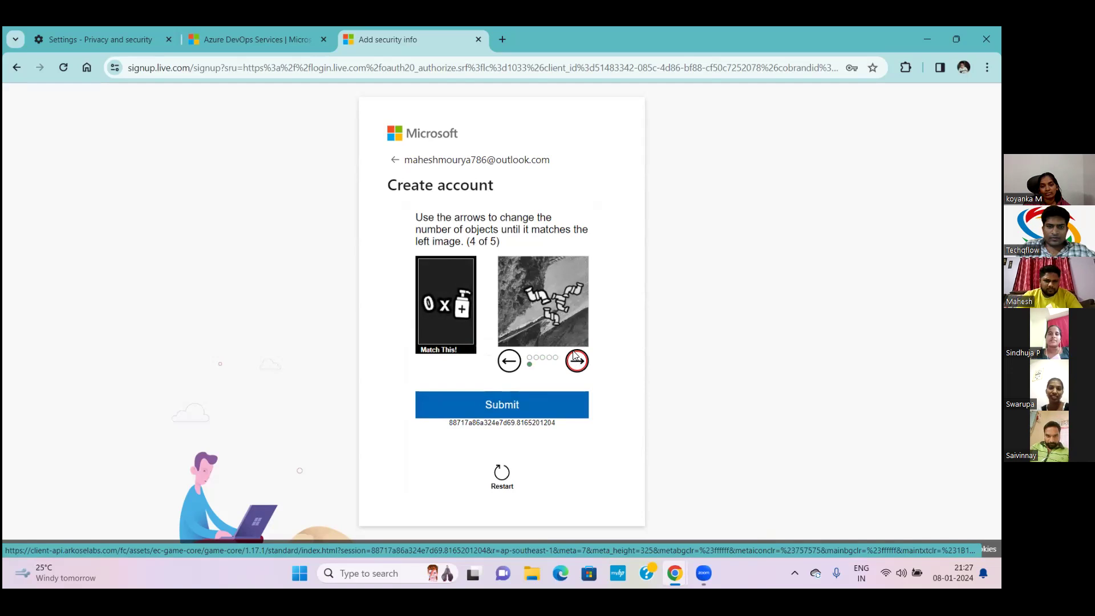
pyautogui.click(575, 358)
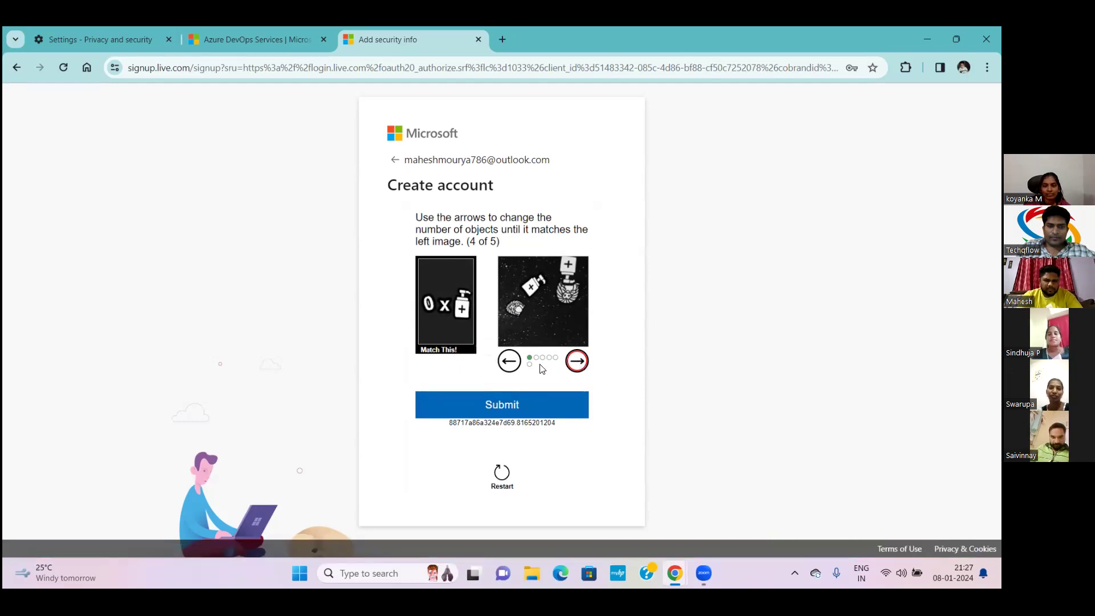
pyautogui.click(512, 362)
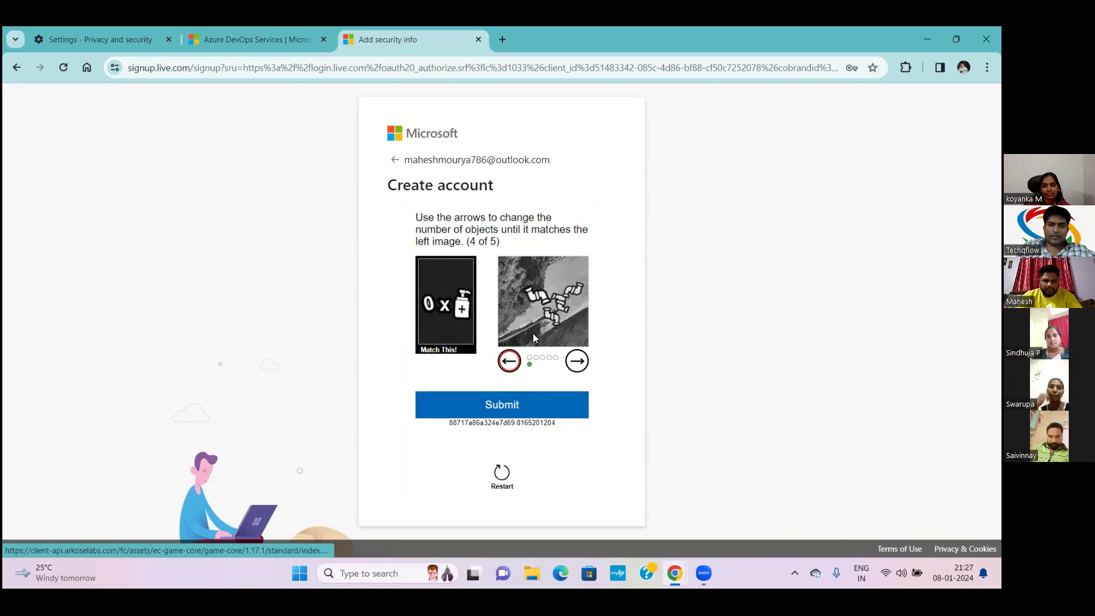
pyautogui.click(500, 406)
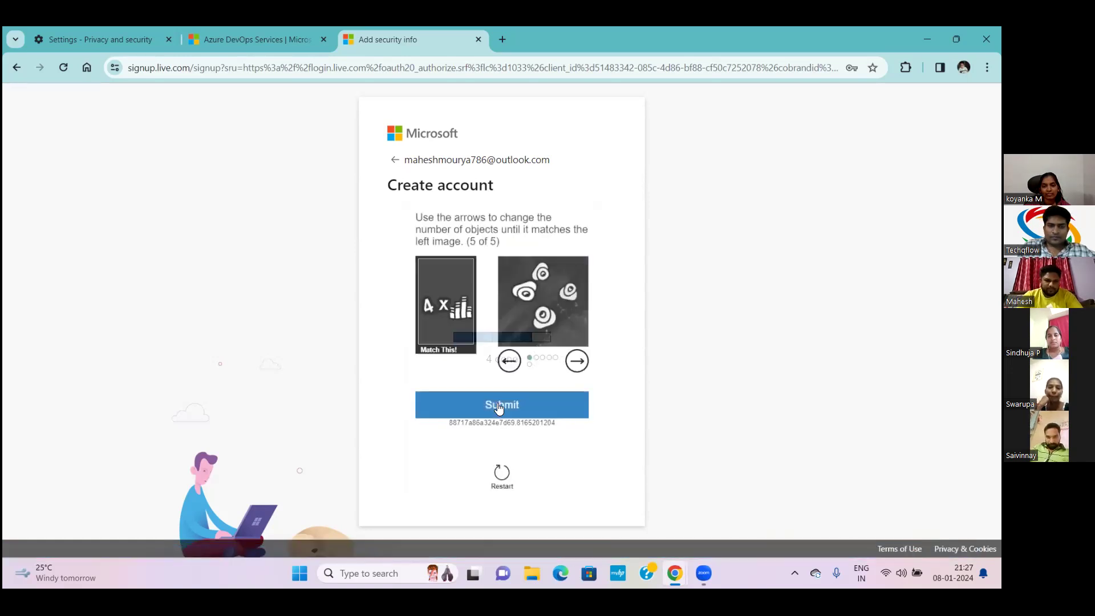
# Pick the matching picture for the final puzzle and submit it
pyautogui.click(578, 362)
pyautogui.click(578, 361)
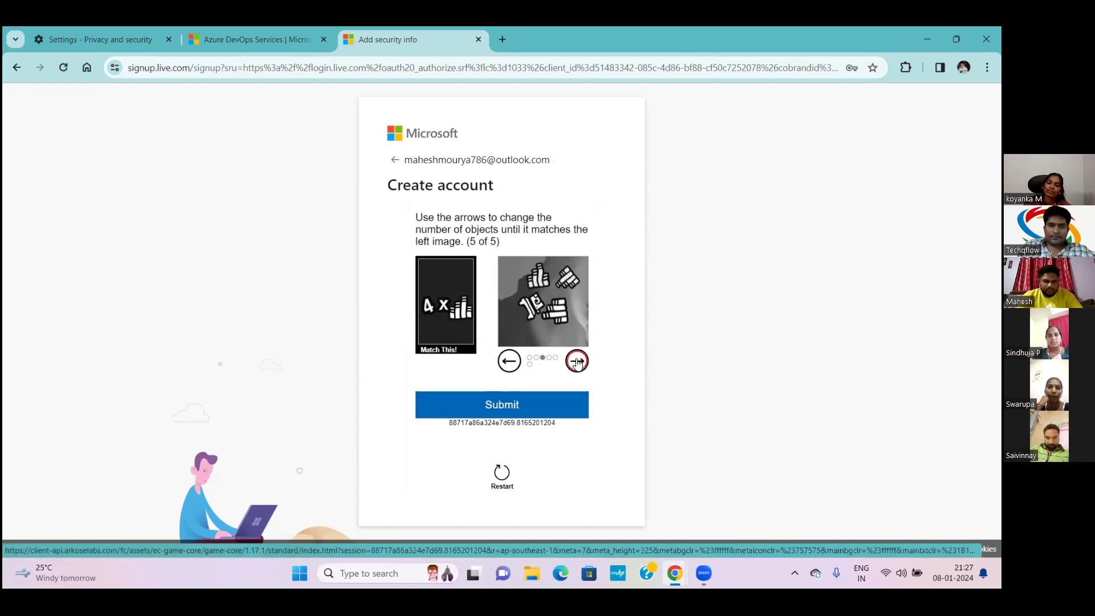
pyautogui.click(578, 361)
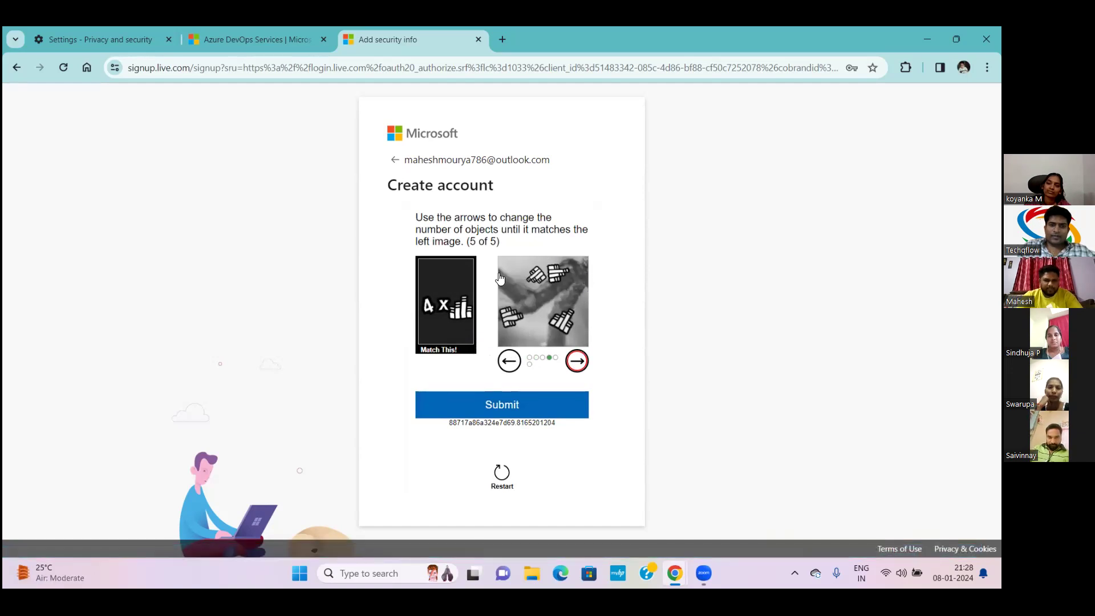
pyautogui.click(500, 405)
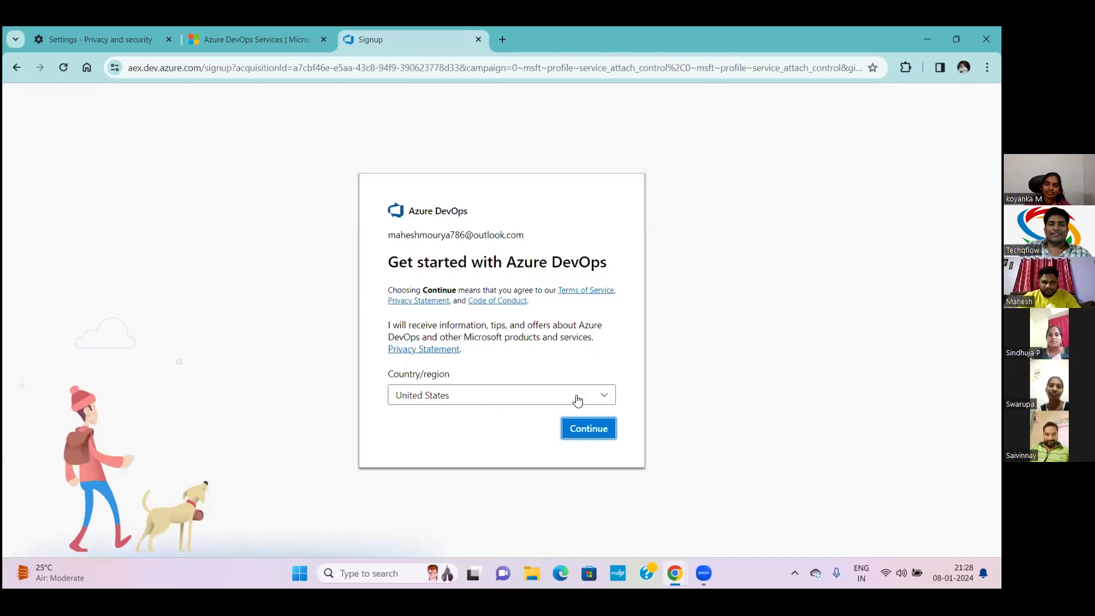
# Change Country/region from United States to India by searching 'ind', then continue
pyautogui.click(605, 399)
pyautogui.write('ii')
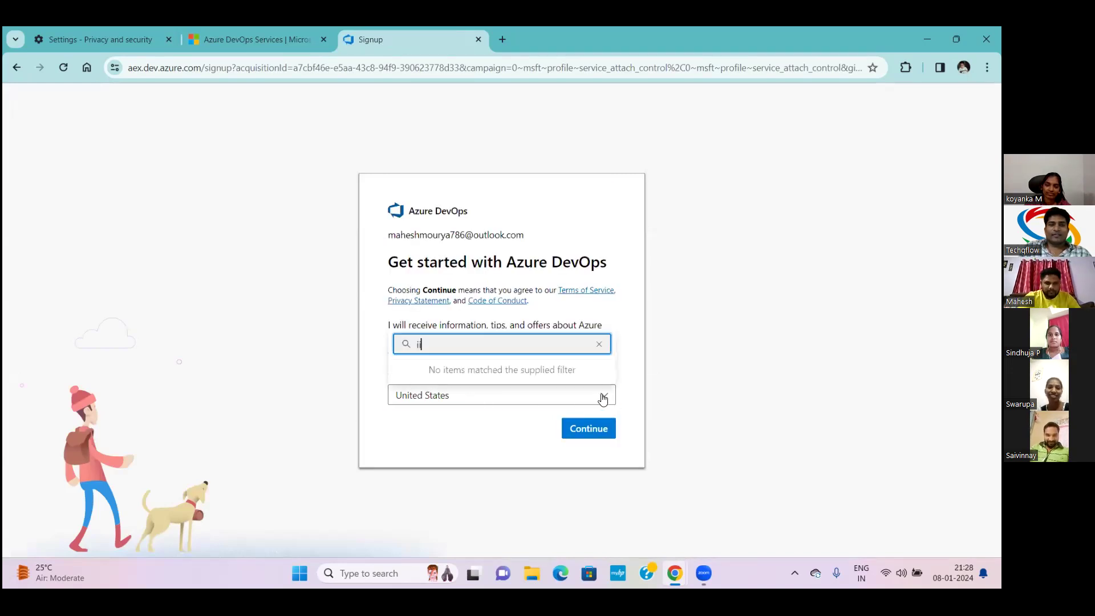
pyautogui.press('BackSpace')
pyautogui.press('BackSpace')
pyautogui.write('ind')
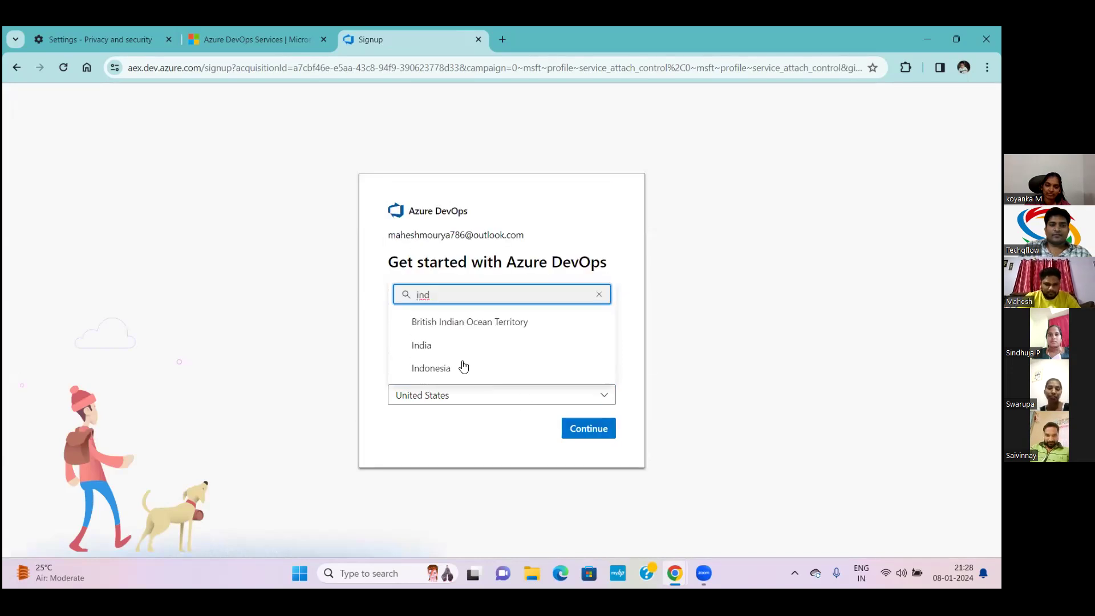
pyautogui.click(443, 349)
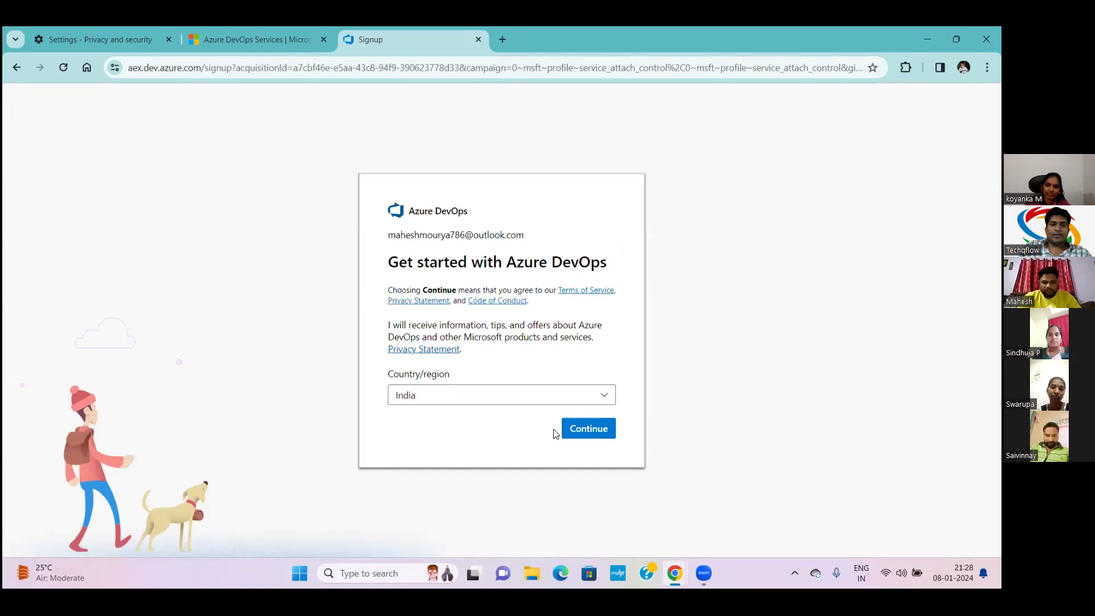
pyautogui.click(574, 430)
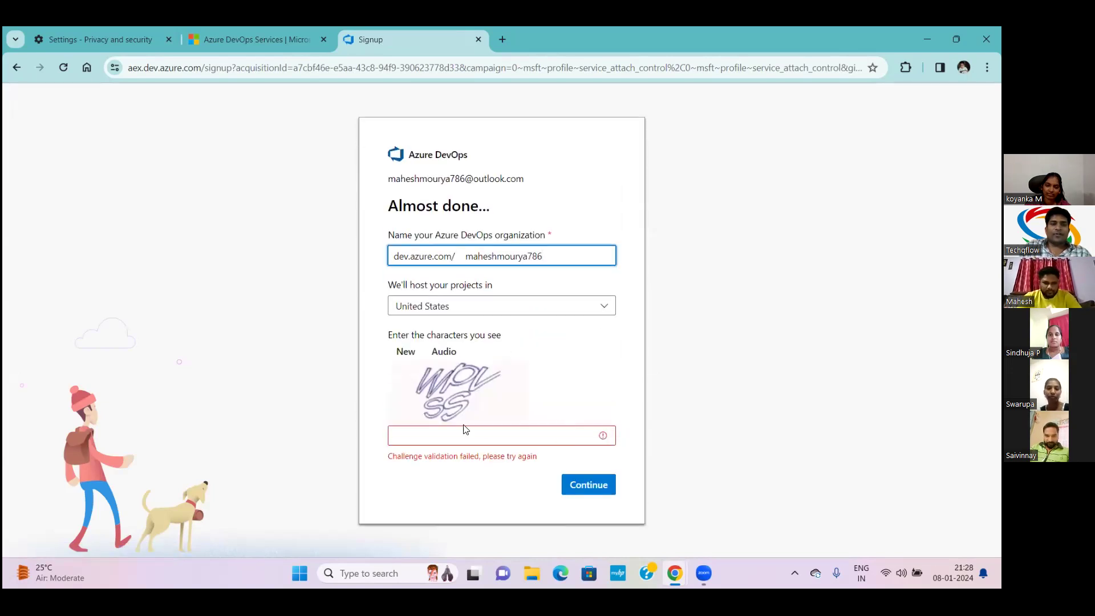
# Enter the captcha characters from the image and submit the organization setup
pyautogui.click(458, 438)
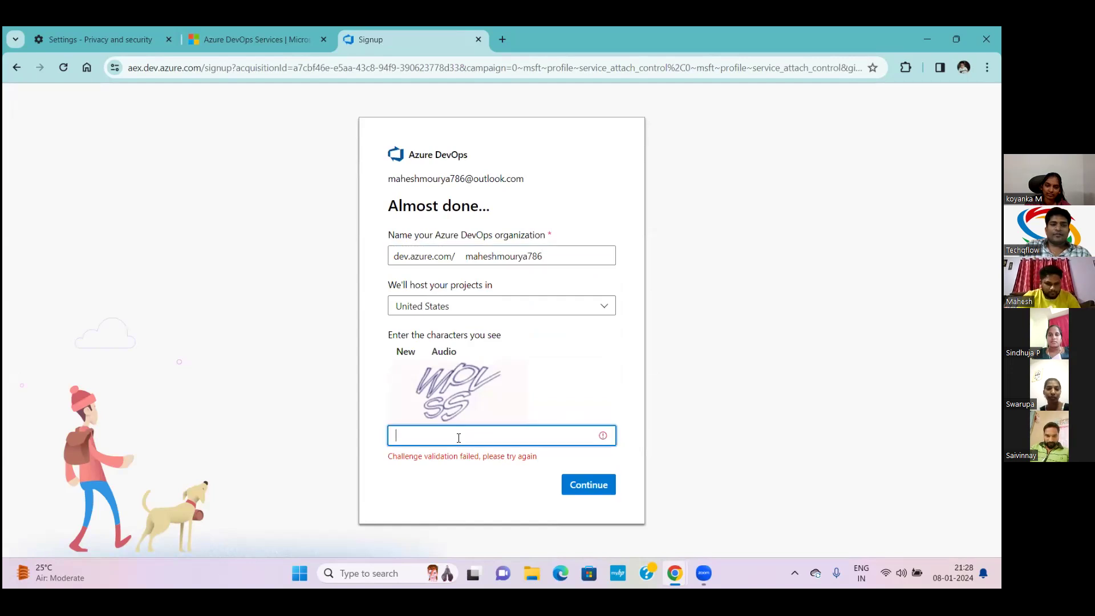
pyautogui.write('WPVSS')
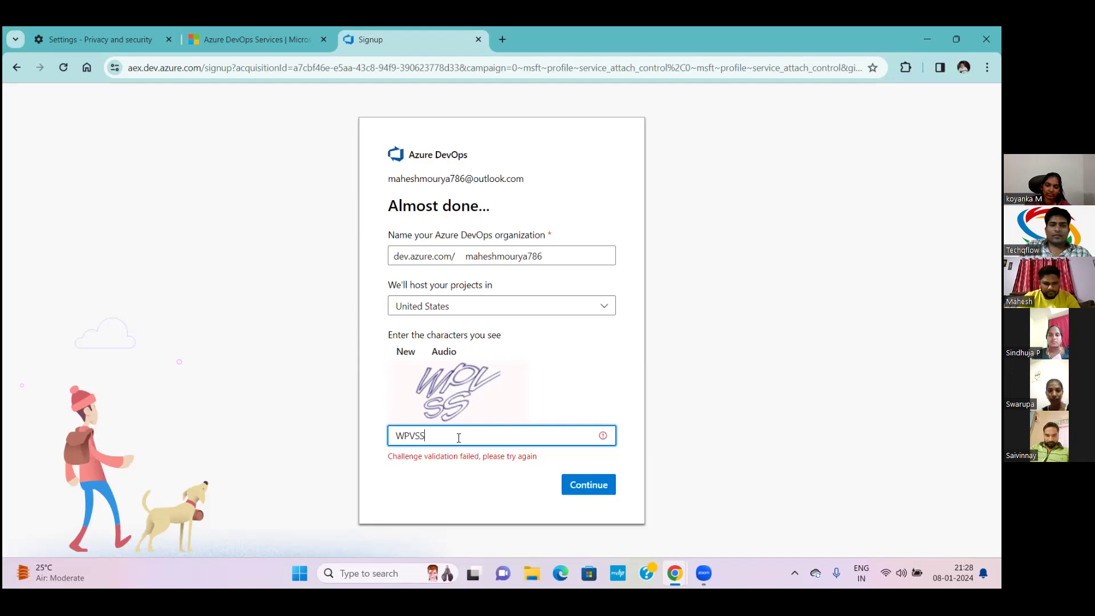
pyautogui.click(584, 489)
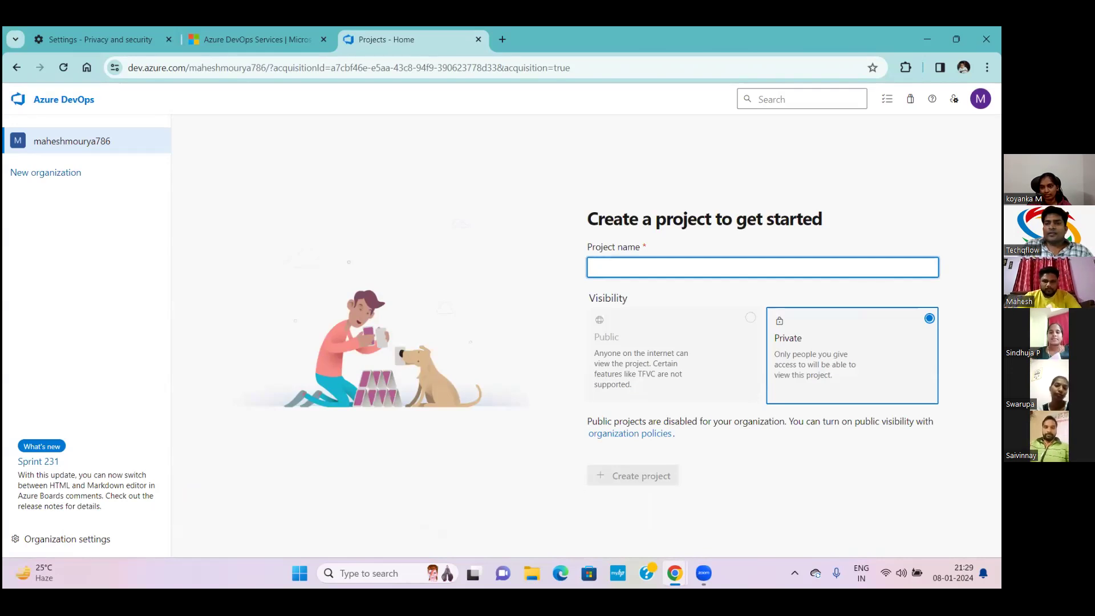
# Bookmark the projects page, then create the private project 'RED BUCKET'
pyautogui.click(872, 67)
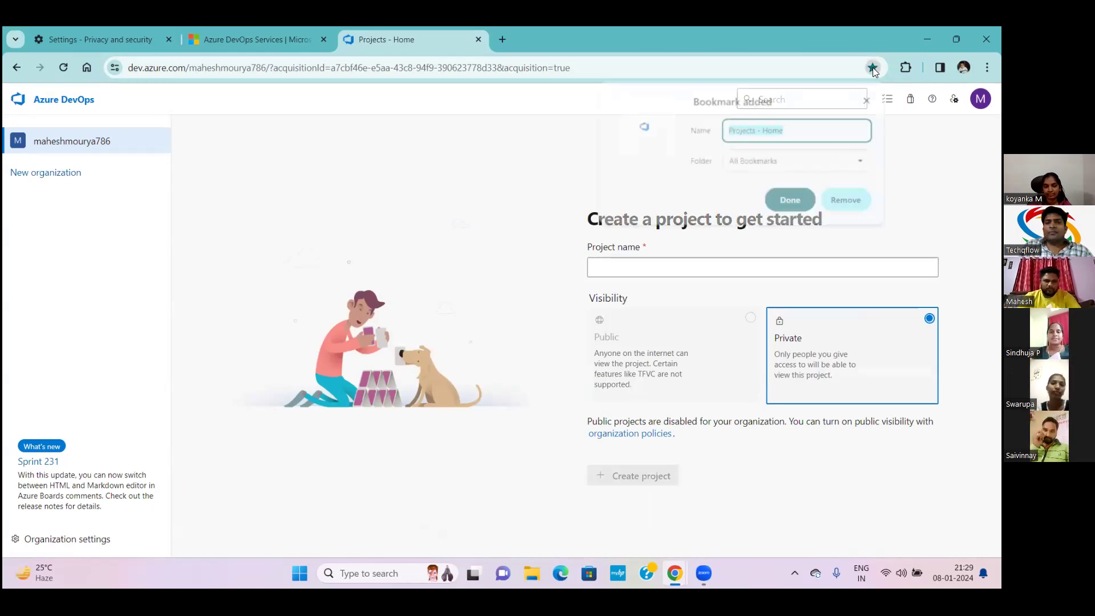
pyautogui.click(792, 200)
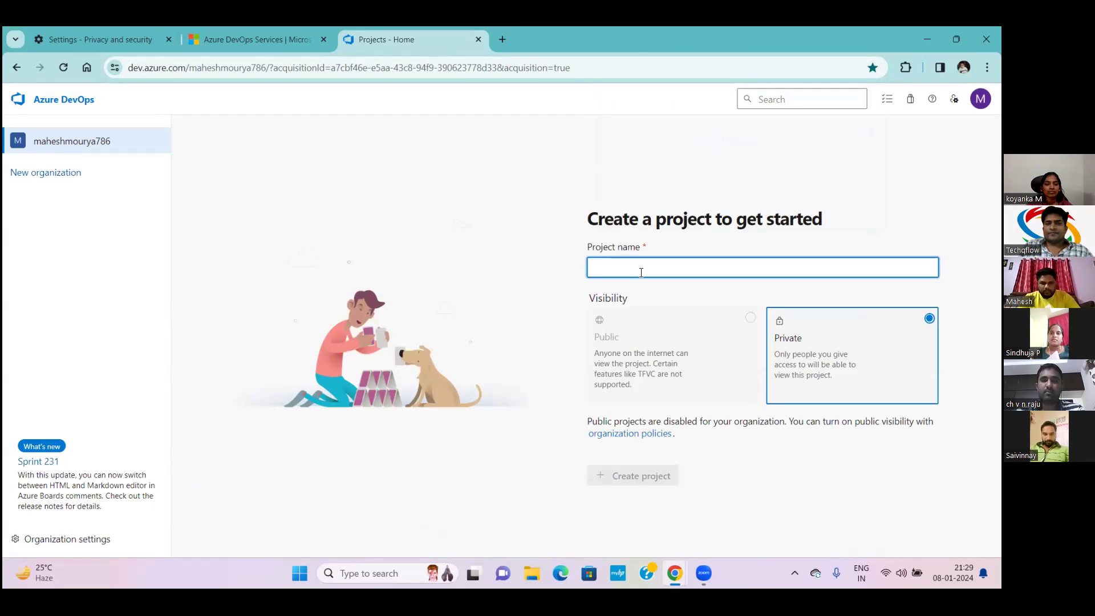
pyautogui.write('red bucket')
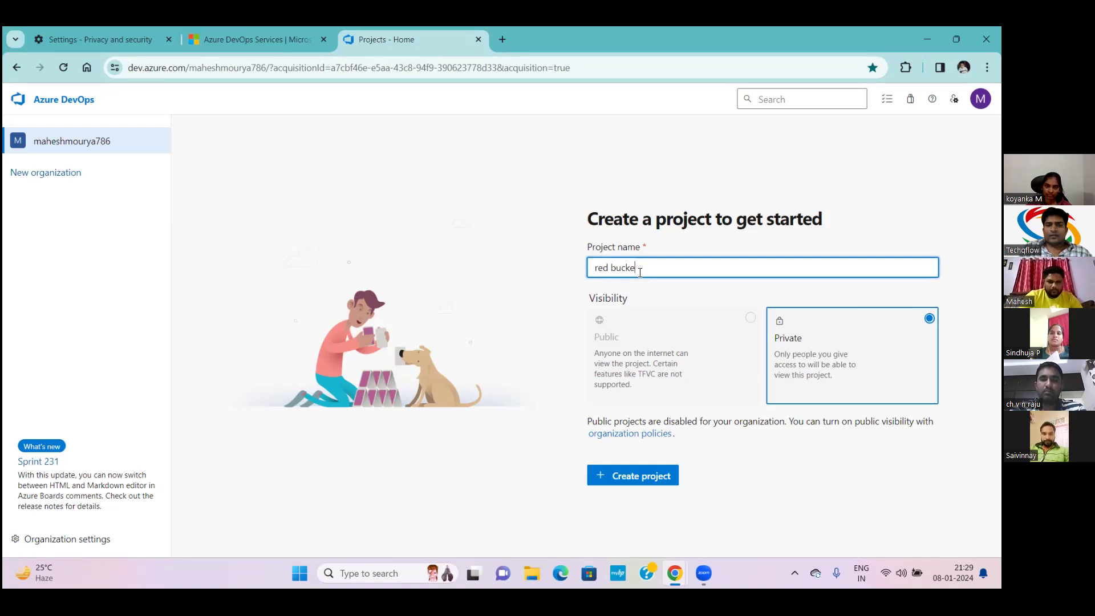
pyautogui.press('BackSpace')
pyautogui.press('BackSpace')
pyautogui.press('BackSpace')
pyautogui.press('BackSpace')
pyautogui.press('BackSpace')
pyautogui.press('BackSpace')
pyautogui.press('BackSpace')
pyautogui.press('BackSpace')
pyautogui.press('BackSpace')
pyautogui.write('RED')
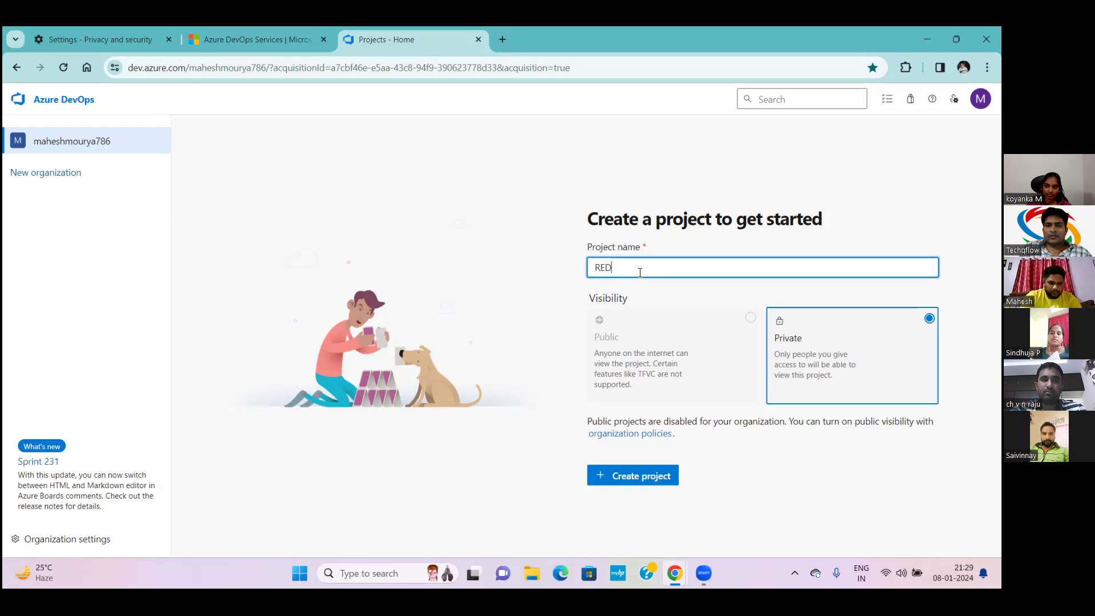
pyautogui.write(' BUCKET')
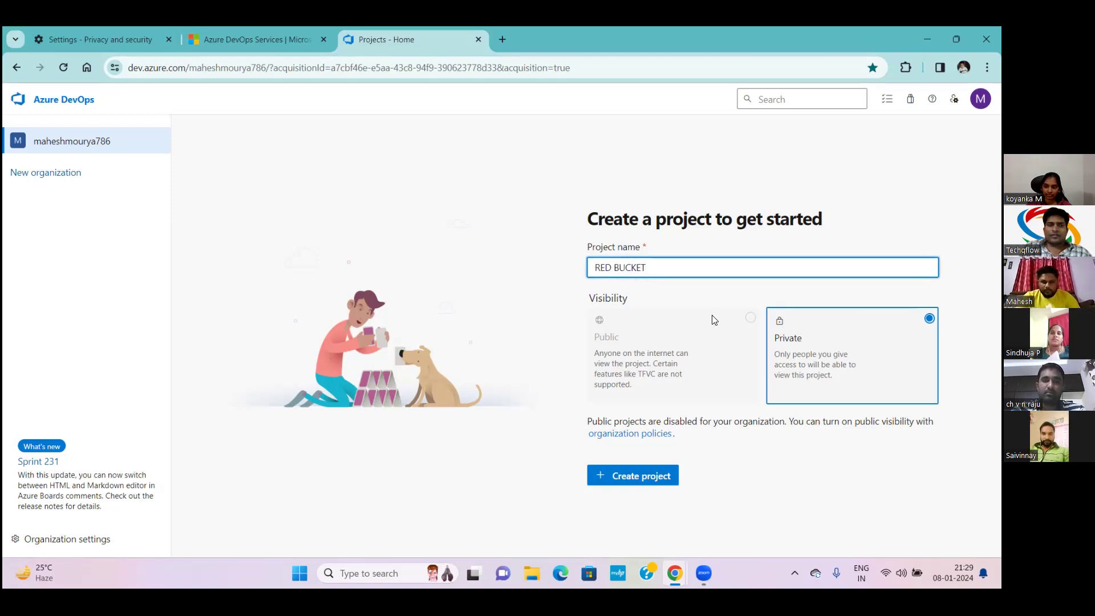
pyautogui.click(651, 480)
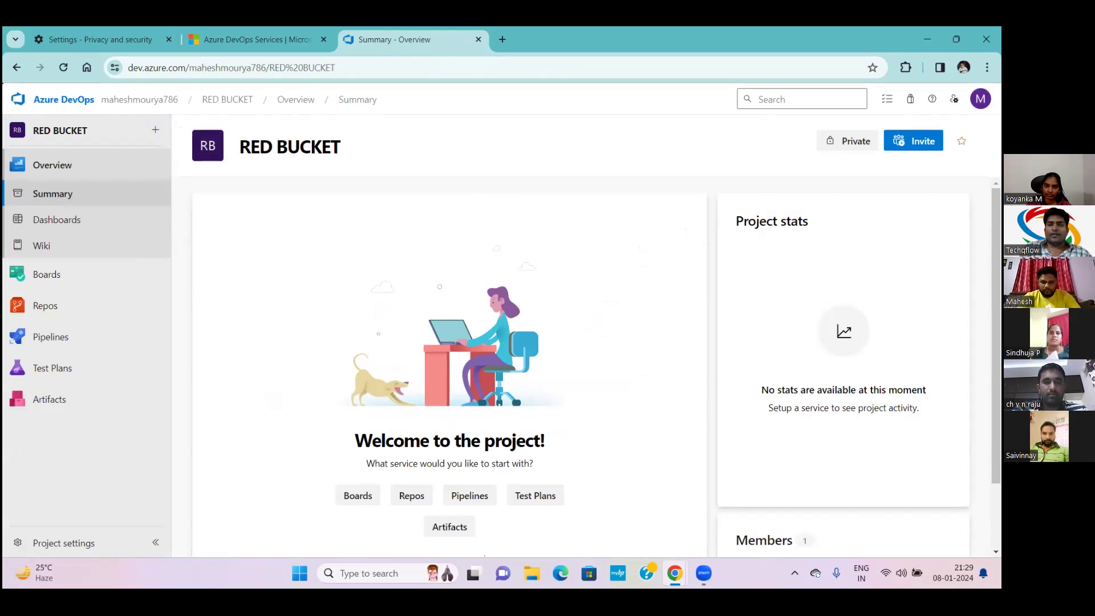
# Scroll the RED BUCKET summary to the Members list, then open the account details panel
pyautogui.moveTo(140, 282)
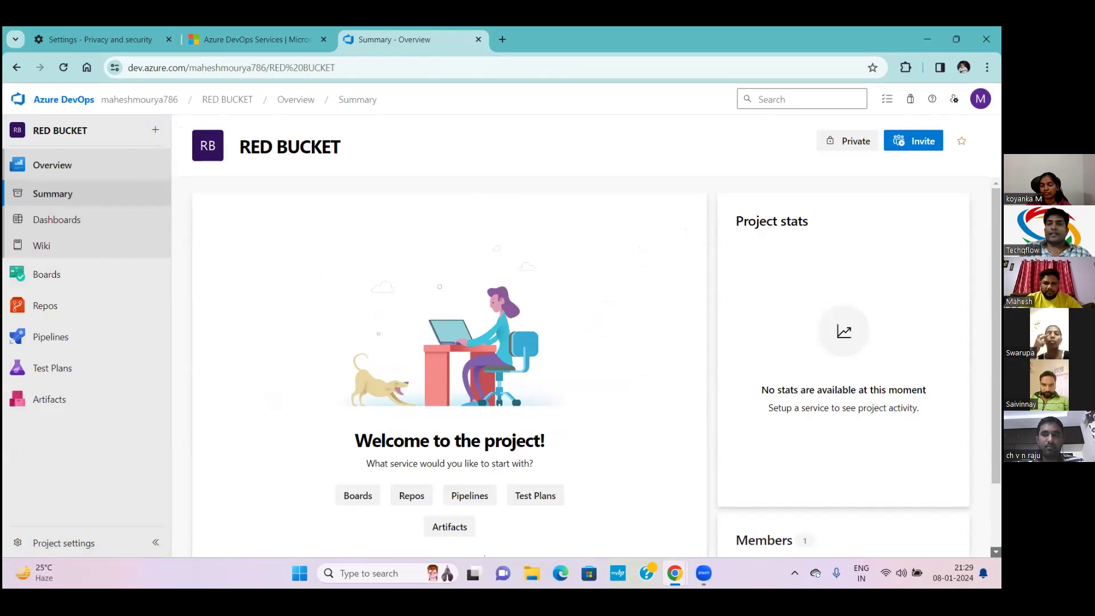
pyautogui.scroll(-2, 669, 373)
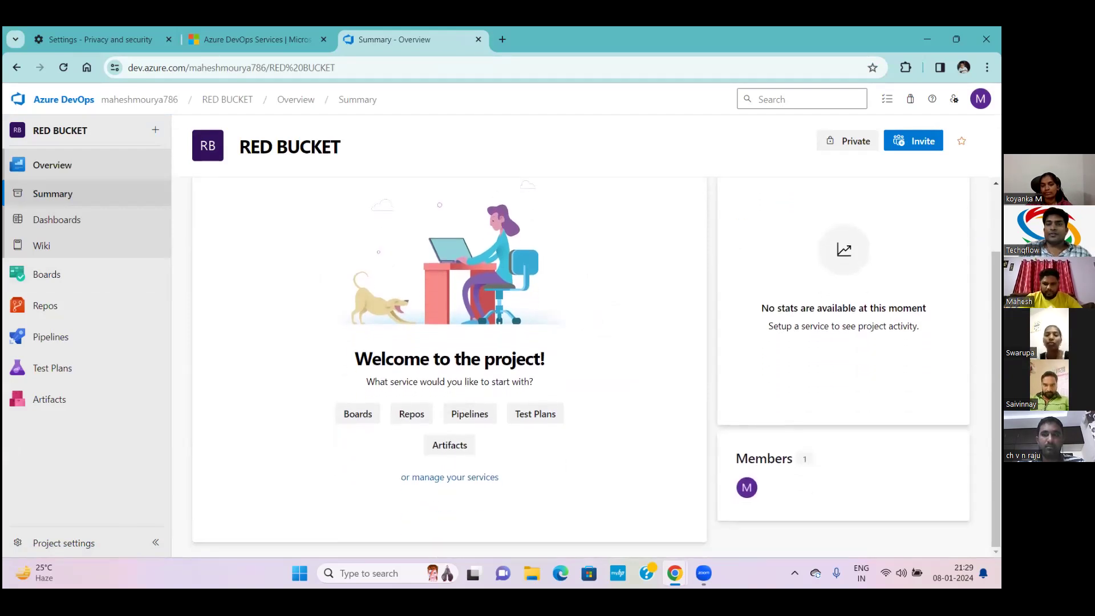
pyautogui.click(981, 99)
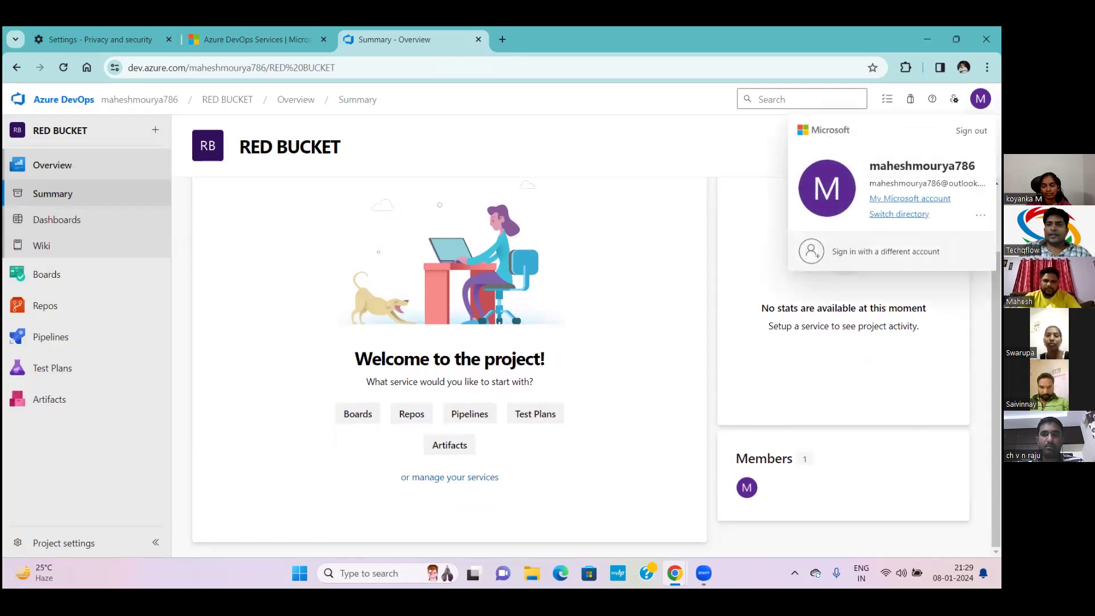